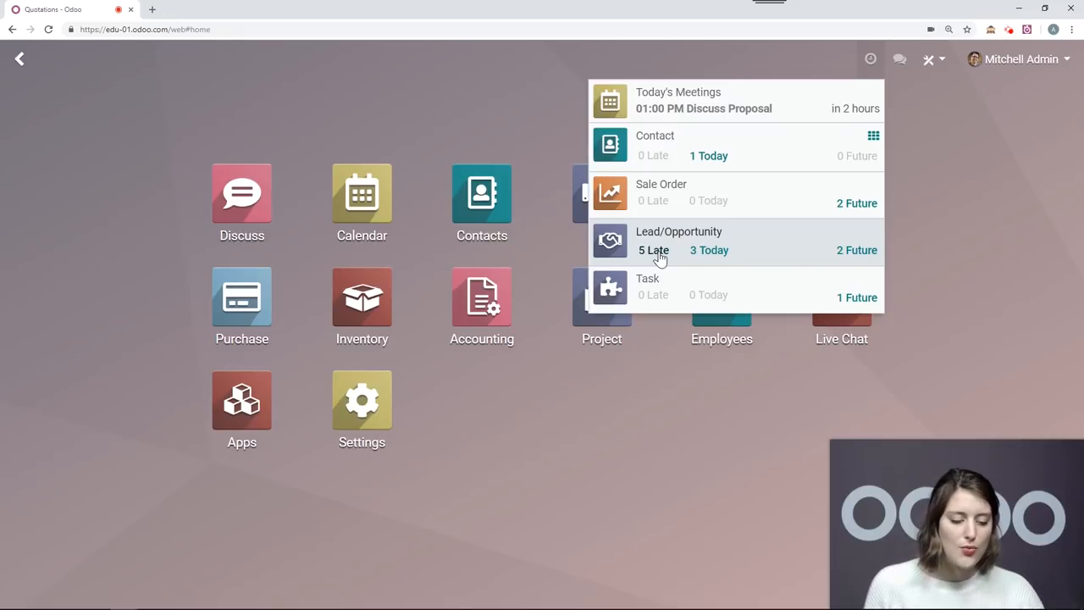
Review the message conversations by chats and channels, and open and discard a blank new message.
click(909, 98)
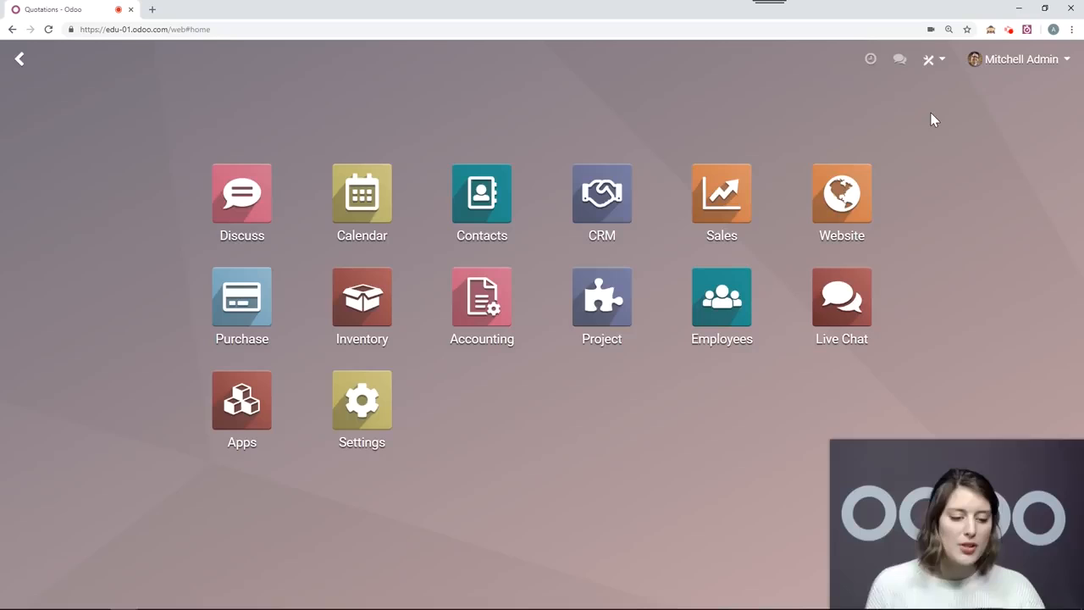
click(900, 62)
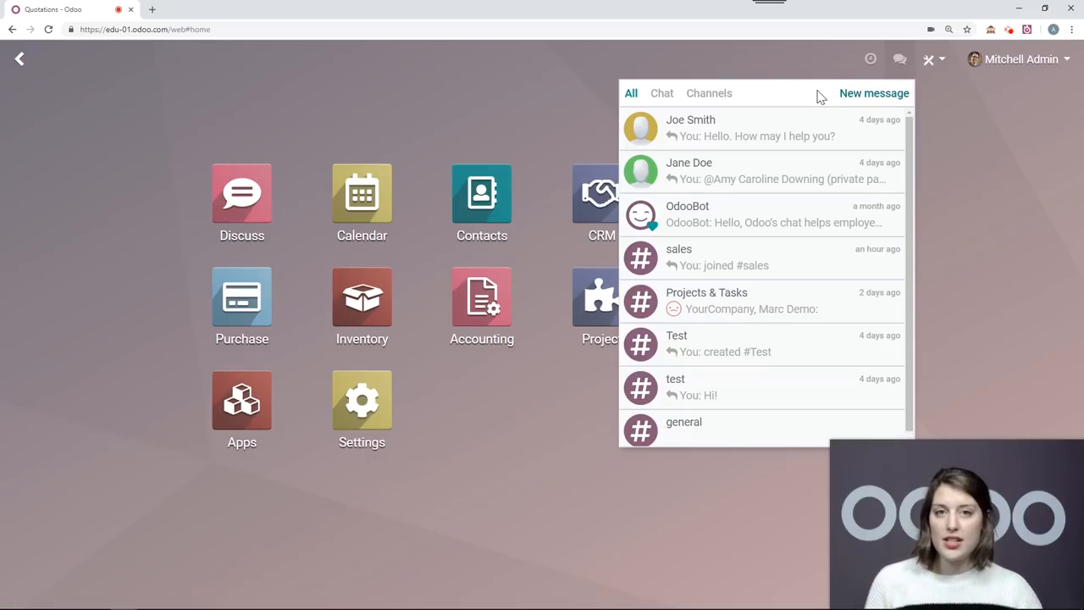
click(665, 97)
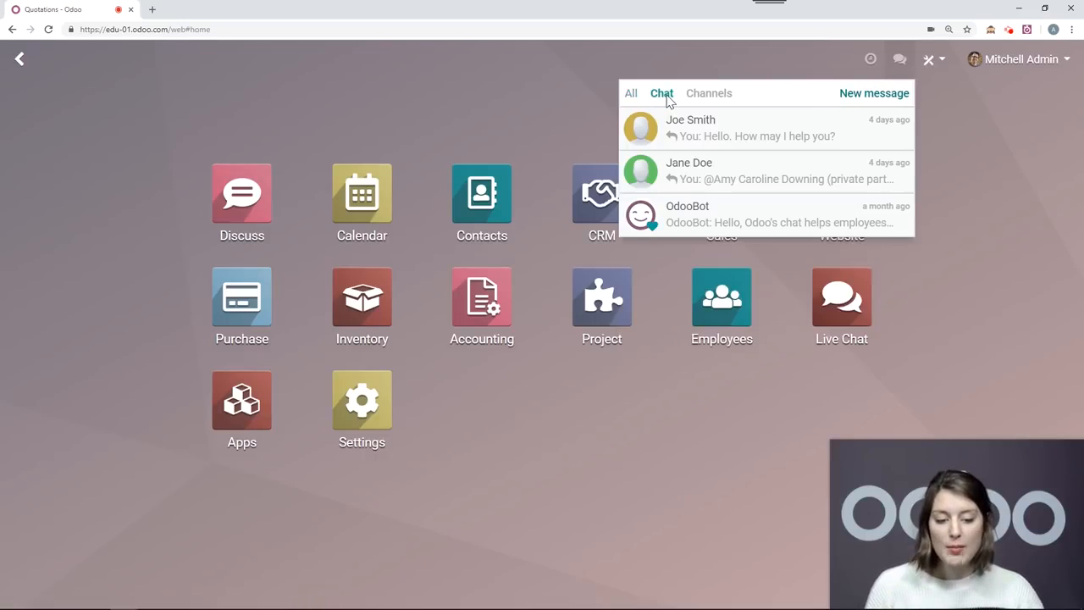
click(717, 100)
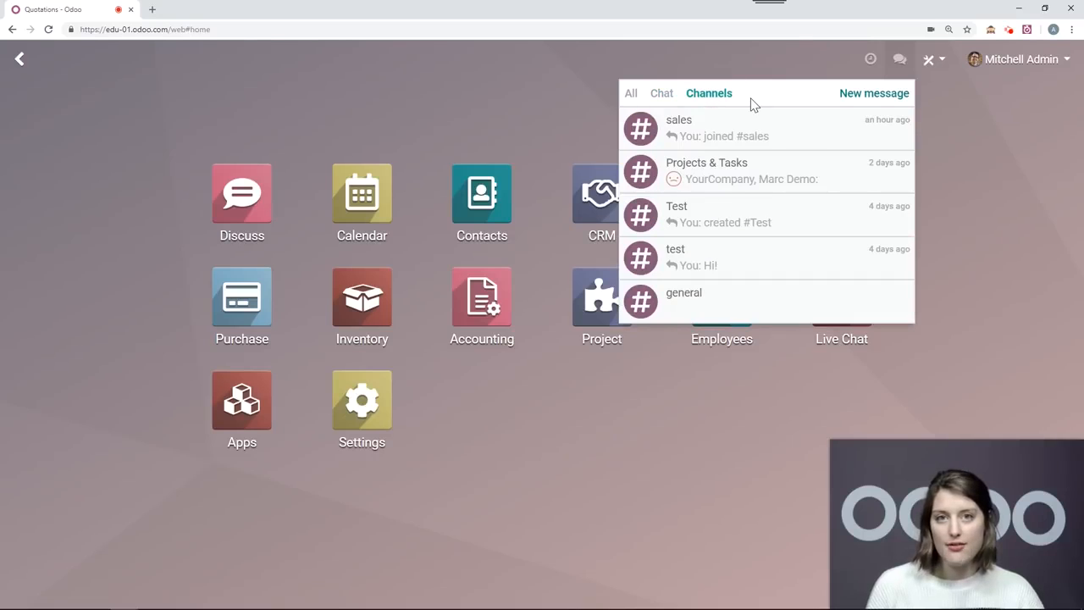
click(885, 103)
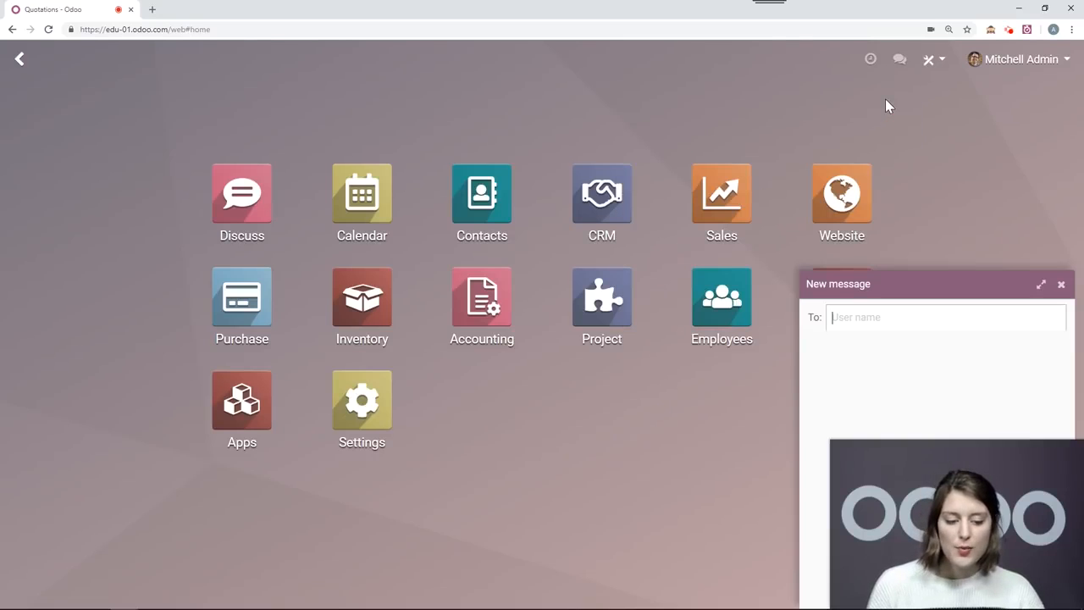
click(1061, 285)
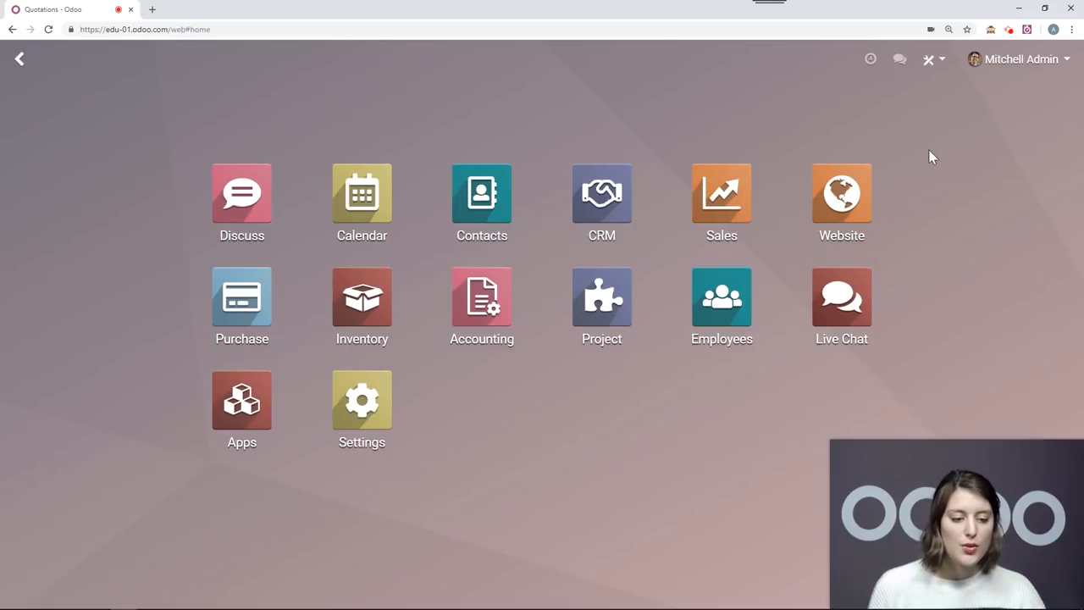
View the Odoo Studio customization offer from the home screen without installing it.
click(936, 66)
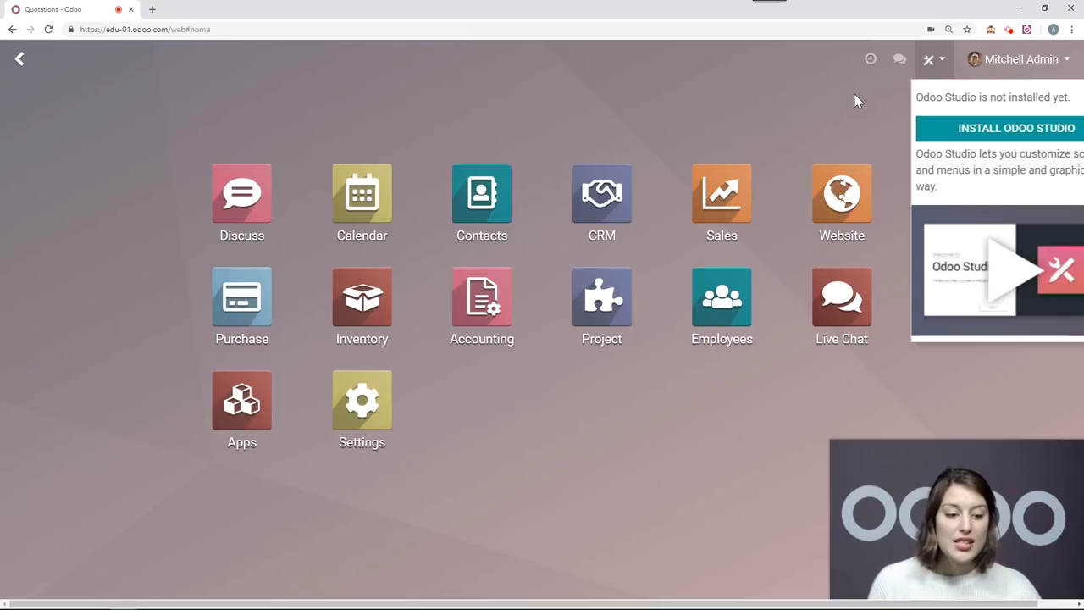
click(728, 95)
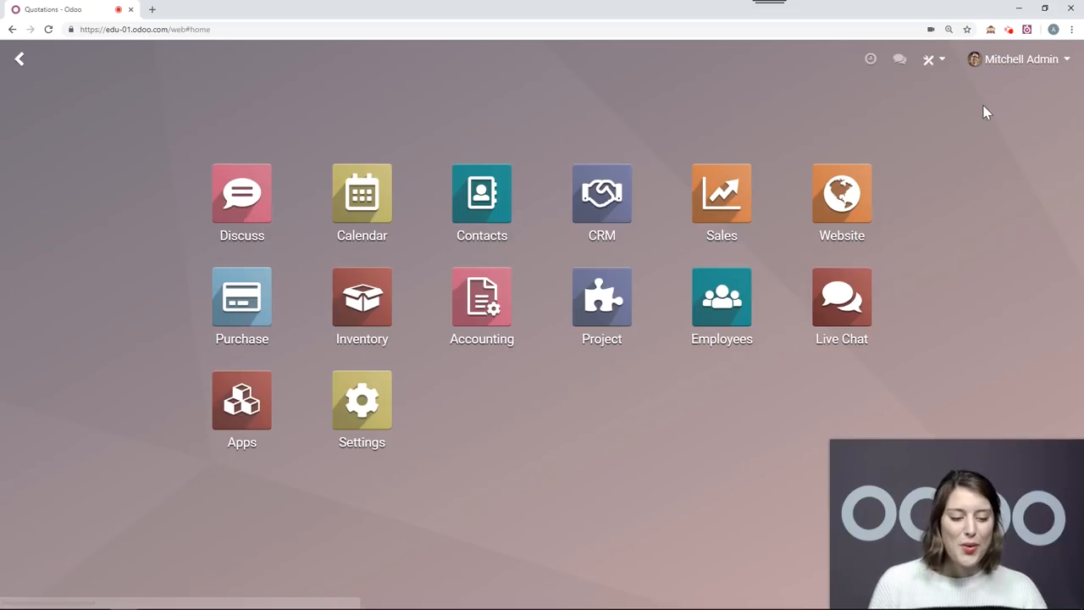
Try the Handle in Odoo notification option in the user preferences, view the language choices, and discard the changes.
click(1010, 69)
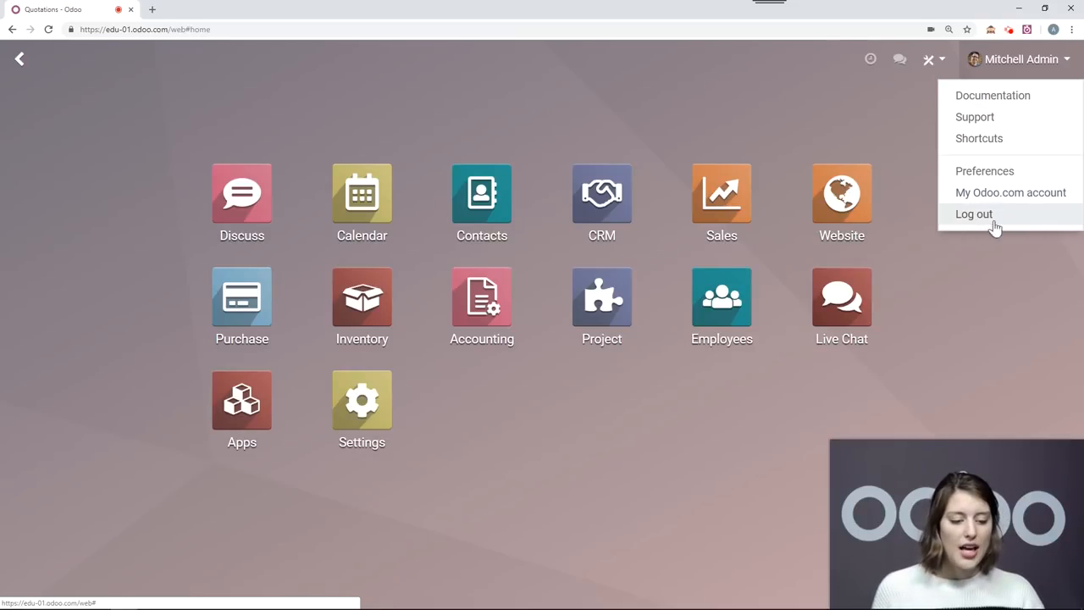
click(1014, 174)
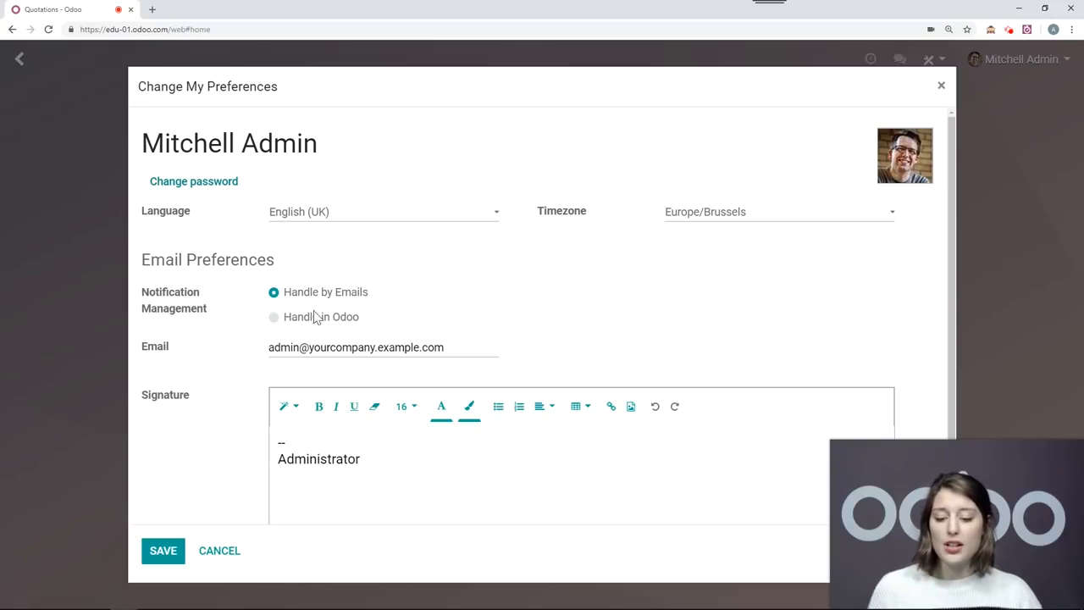
click(274, 318)
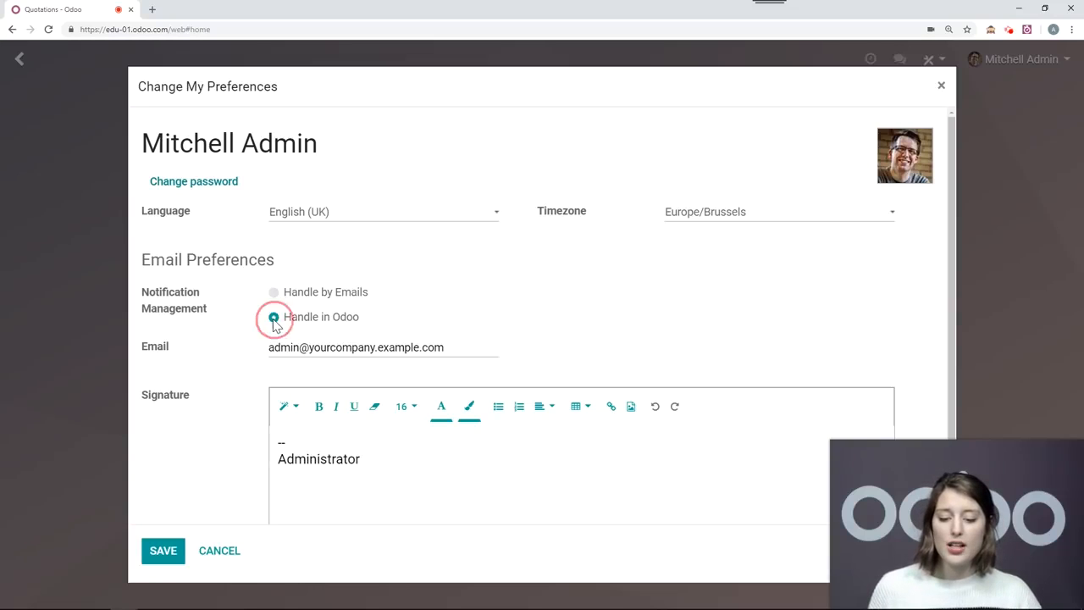
click(446, 224)
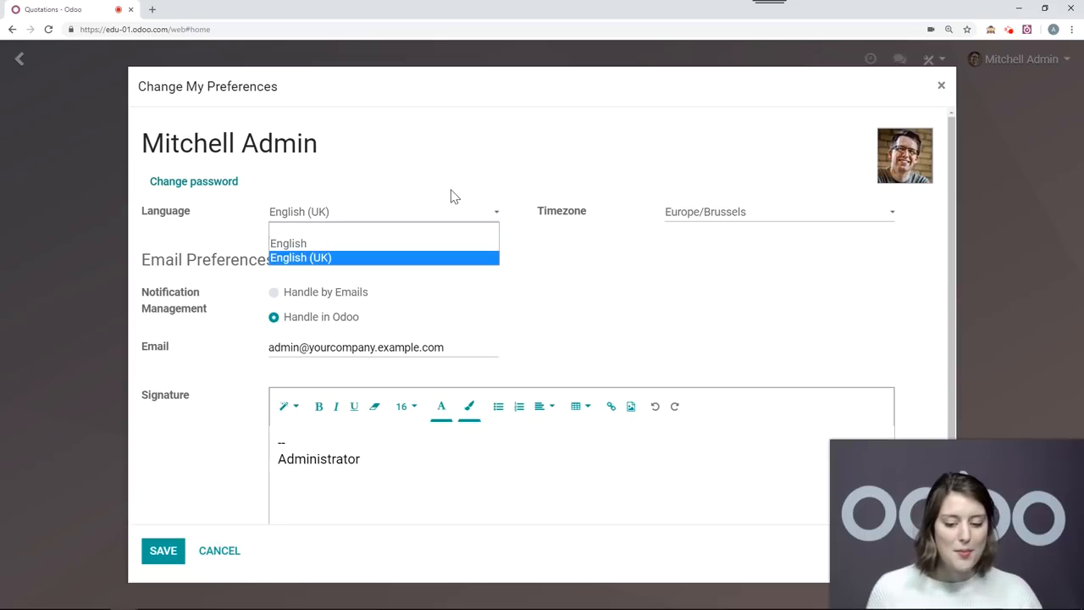
click(414, 144)
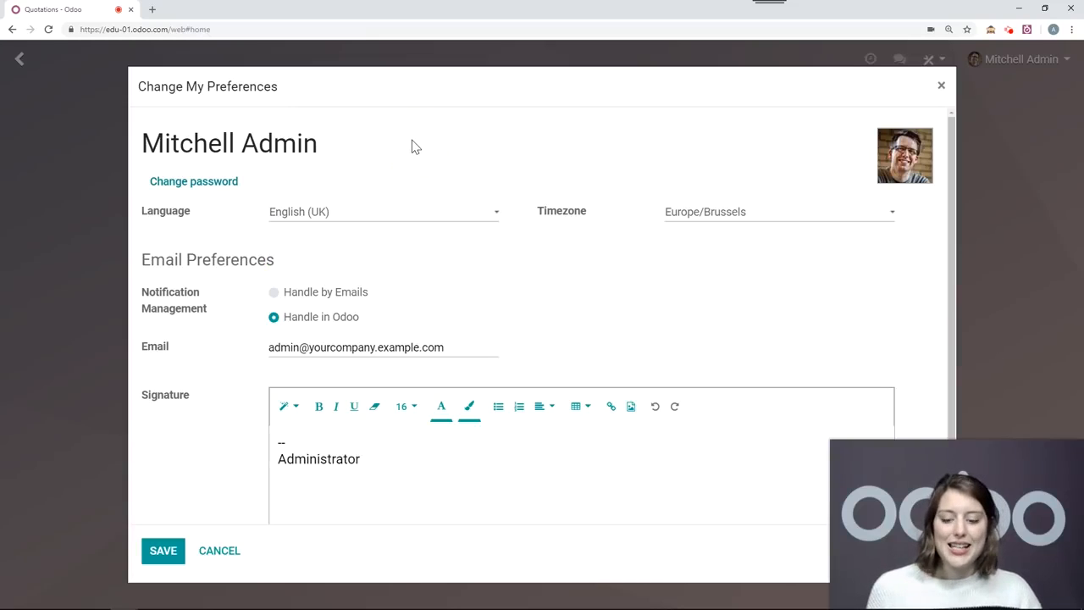
click(220, 551)
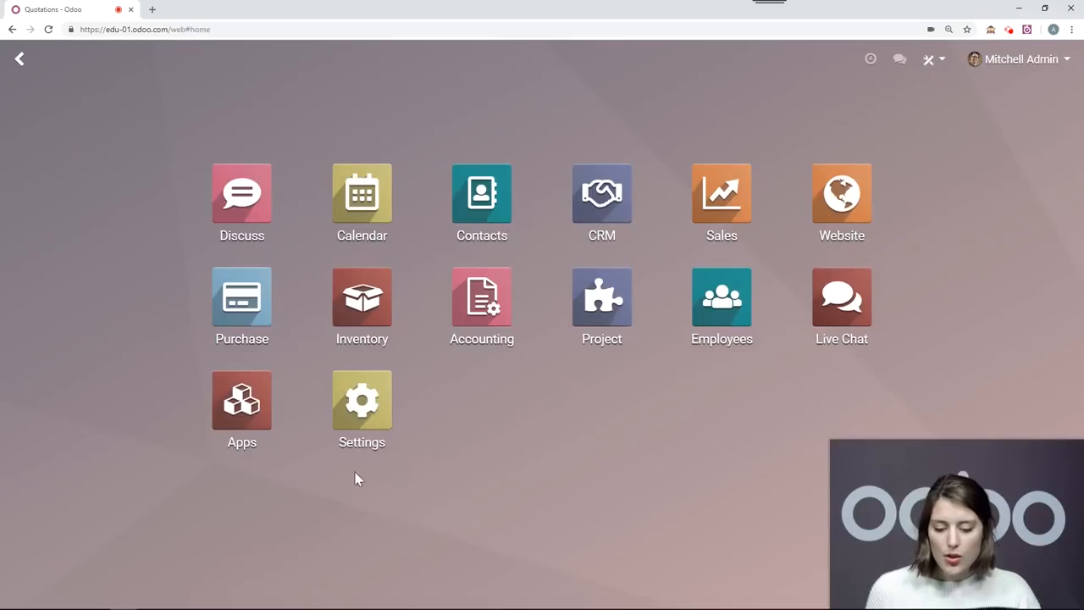
Try choosing French (BE) / Français (BE) as a translation to load in Settings, and cancel without loading it.
click(365, 413)
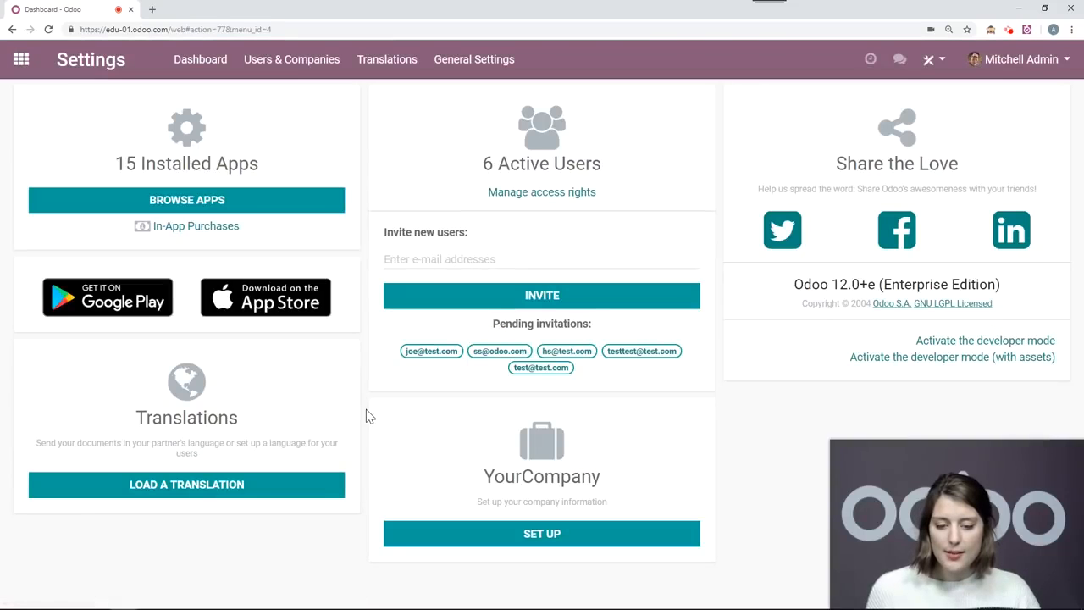
click(402, 74)
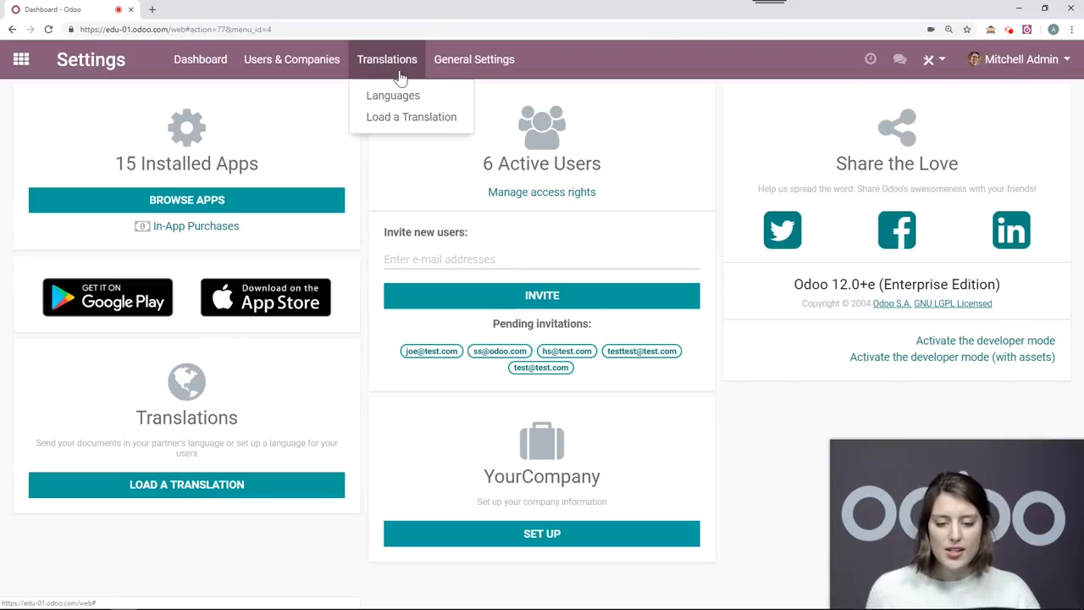
click(395, 118)
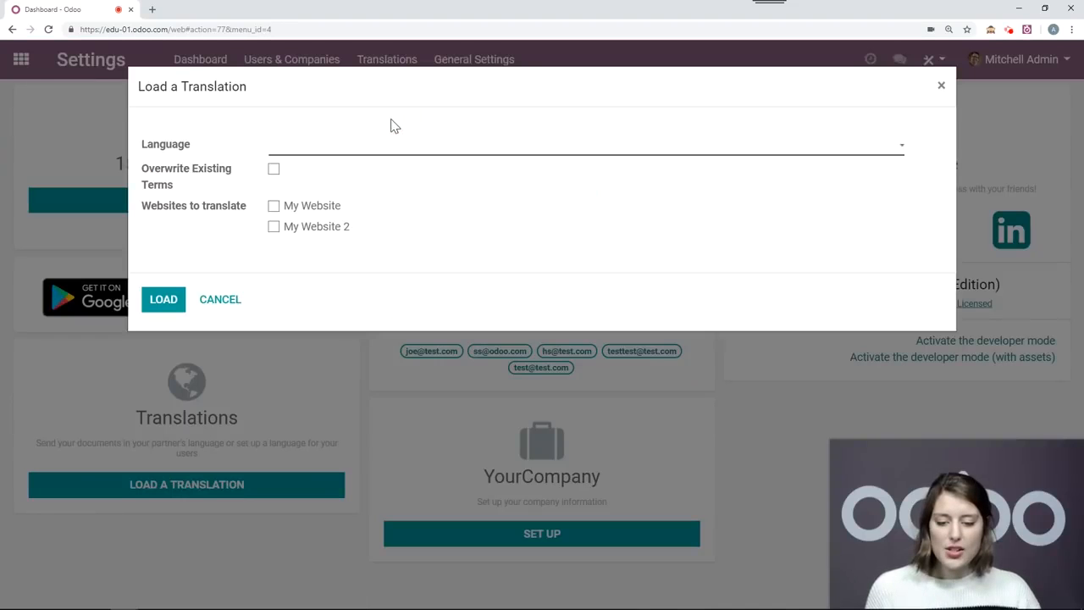
click(301, 144)
text(fr)
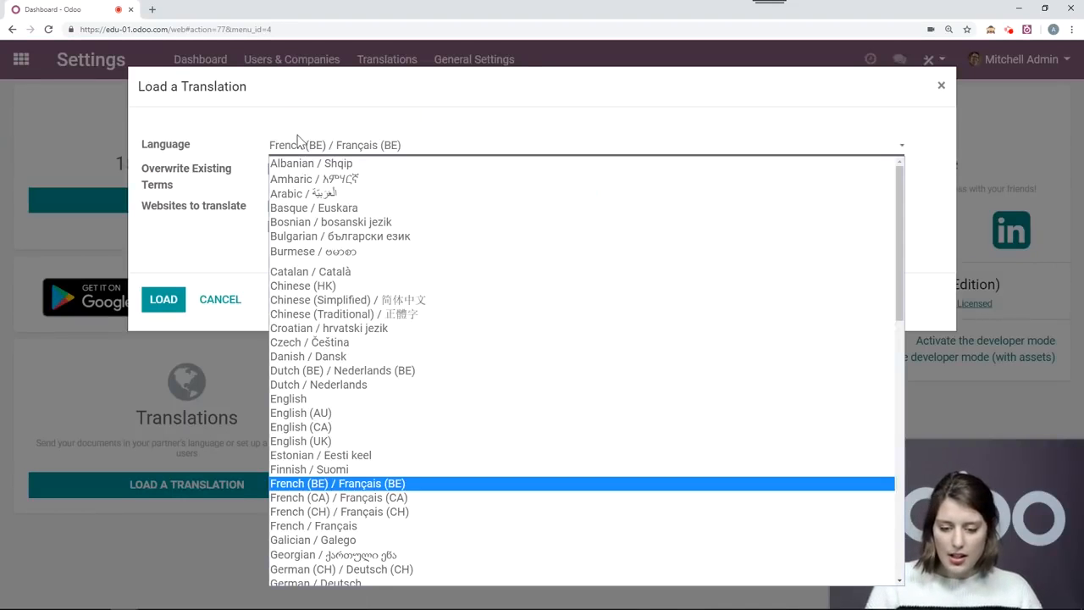
click(354, 486)
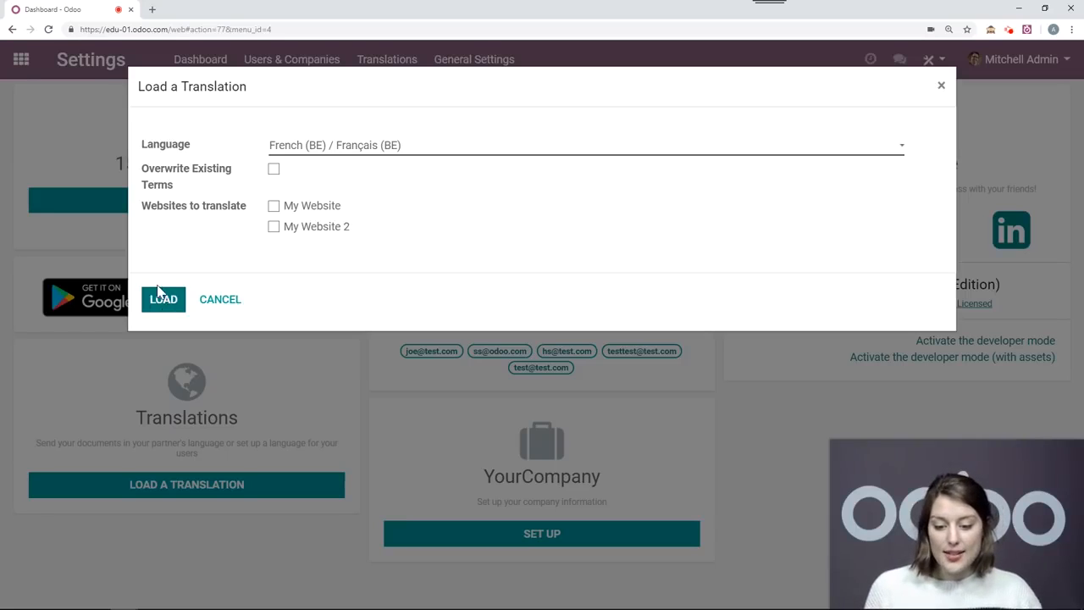
click(218, 302)
Open the quotations list in the Sales app, switching once to the home screen and back.
click(20, 61)
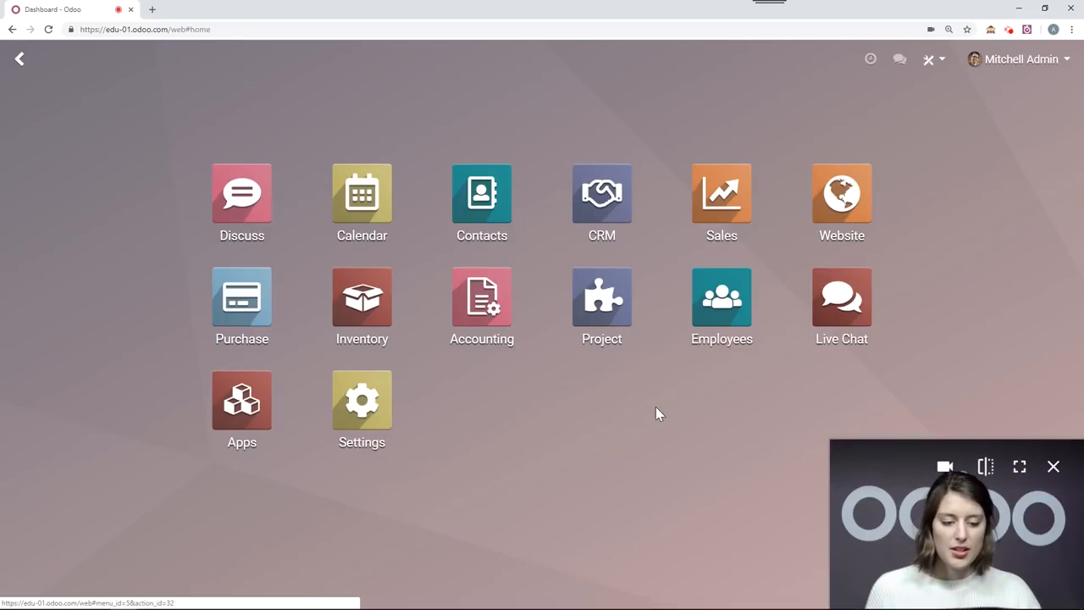
click(718, 199)
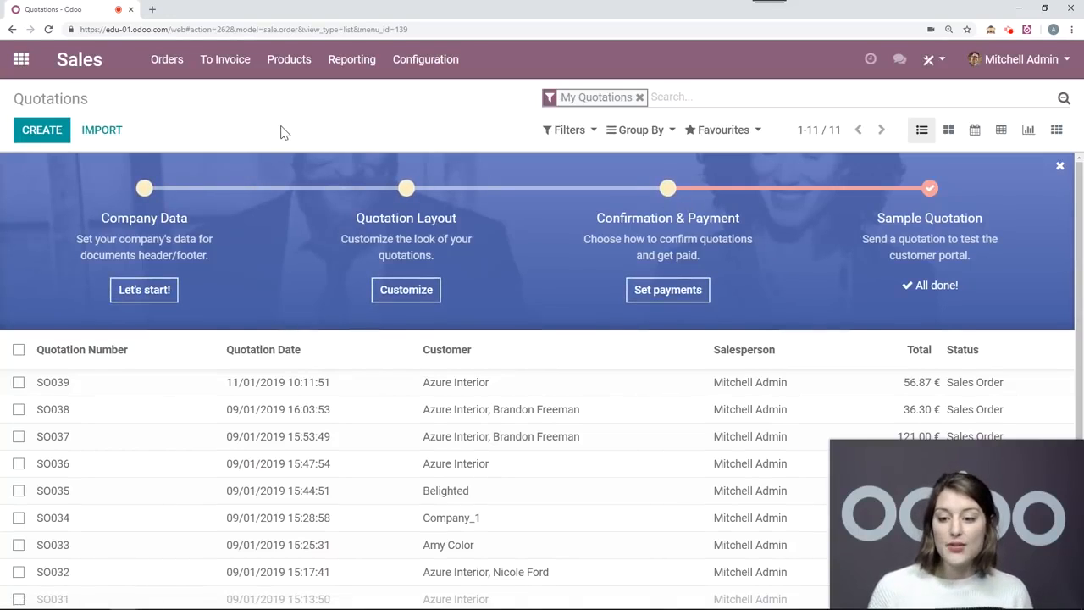
click(21, 61)
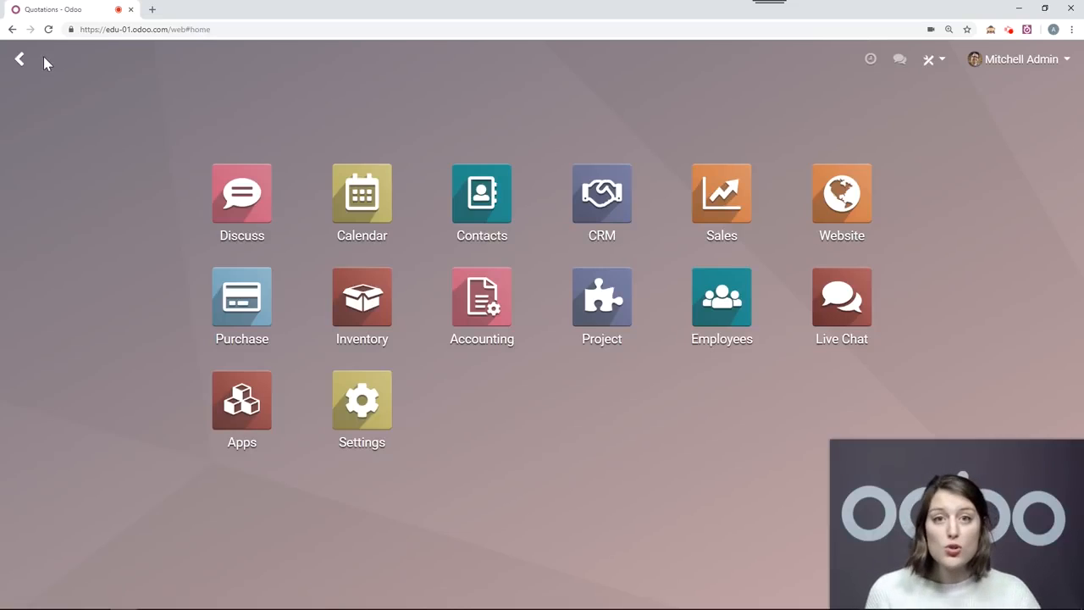
click(19, 61)
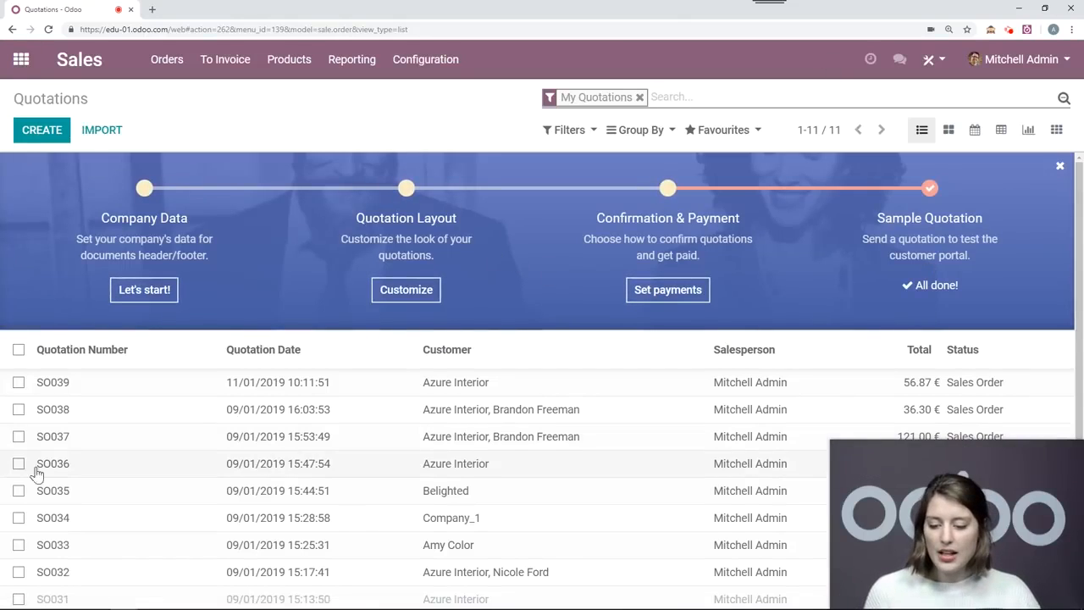
Select all quotations in the list and review the print options and record actions available for them.
click(19, 383)
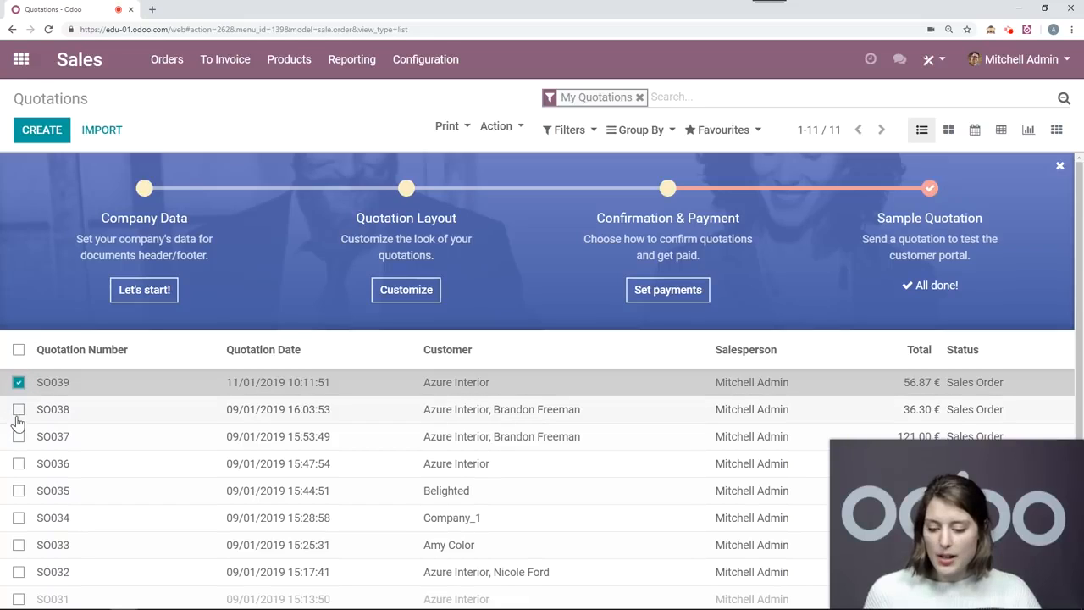
click(19, 410)
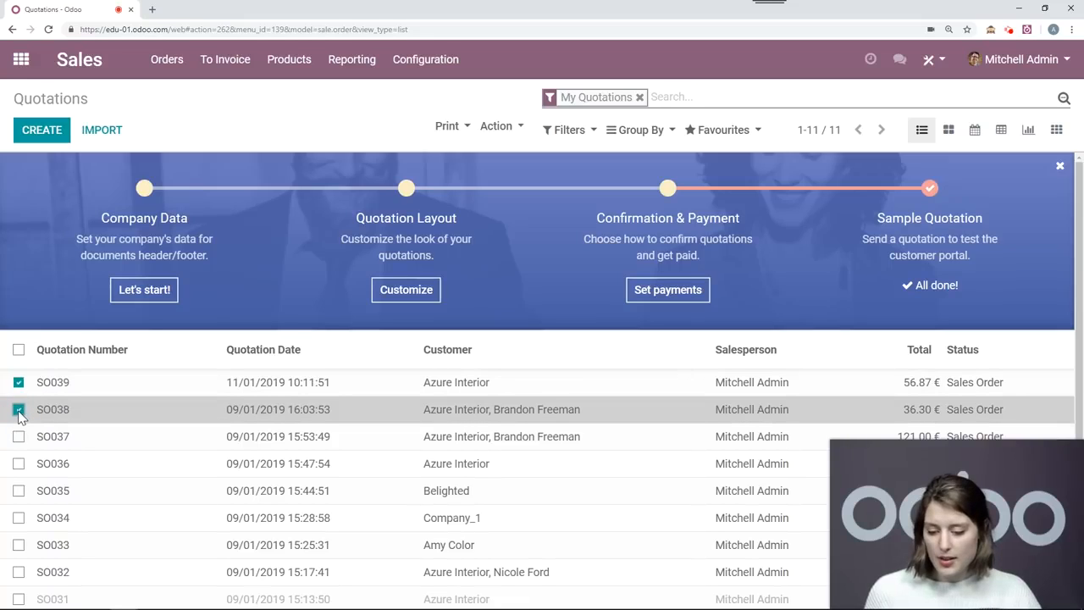
click(18, 350)
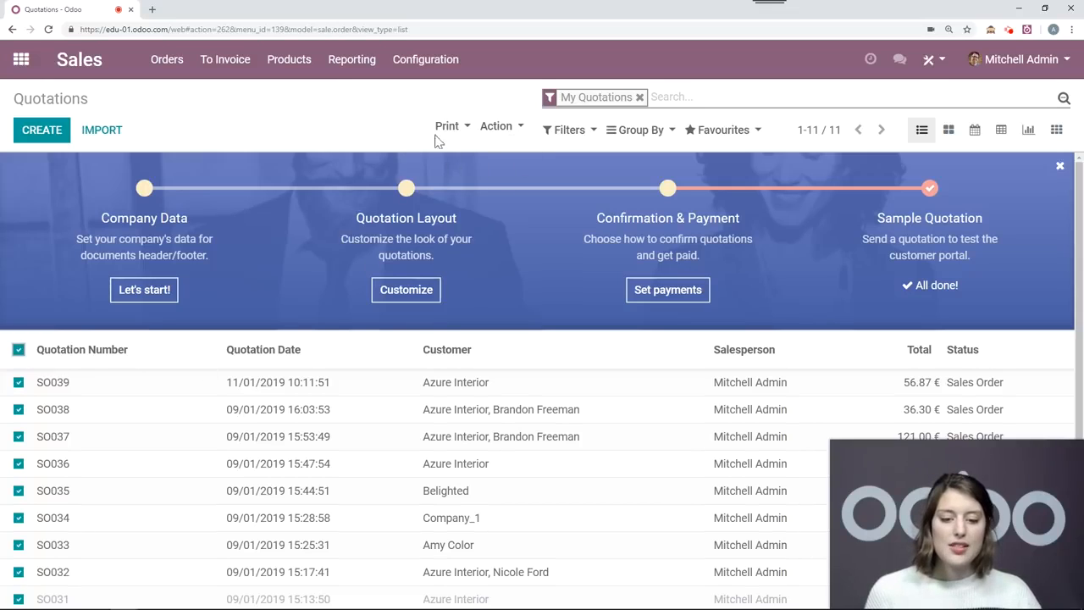
click(462, 132)
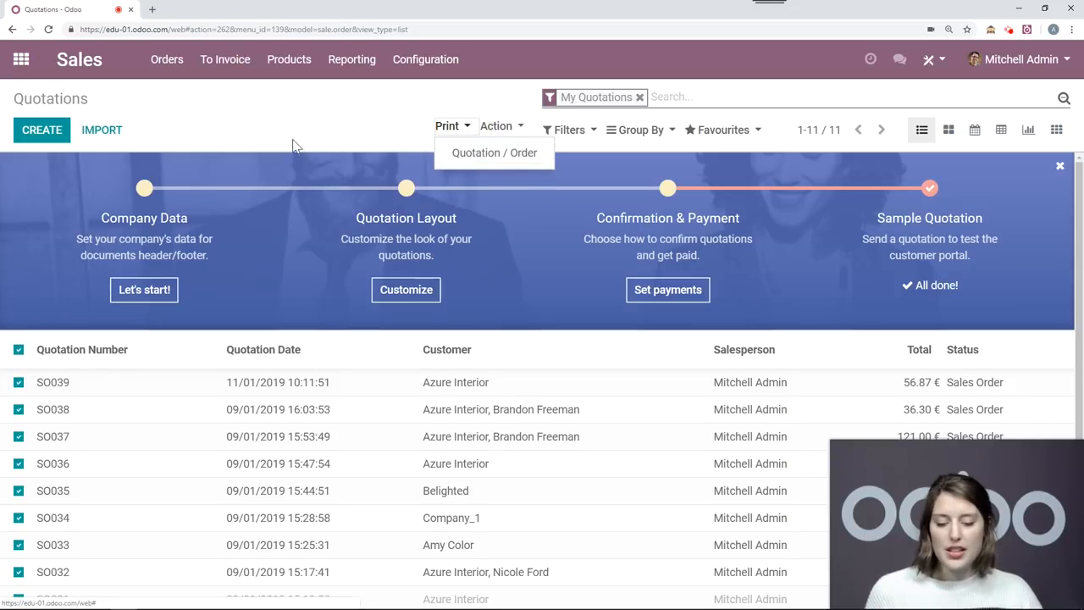
click(322, 136)
click(505, 131)
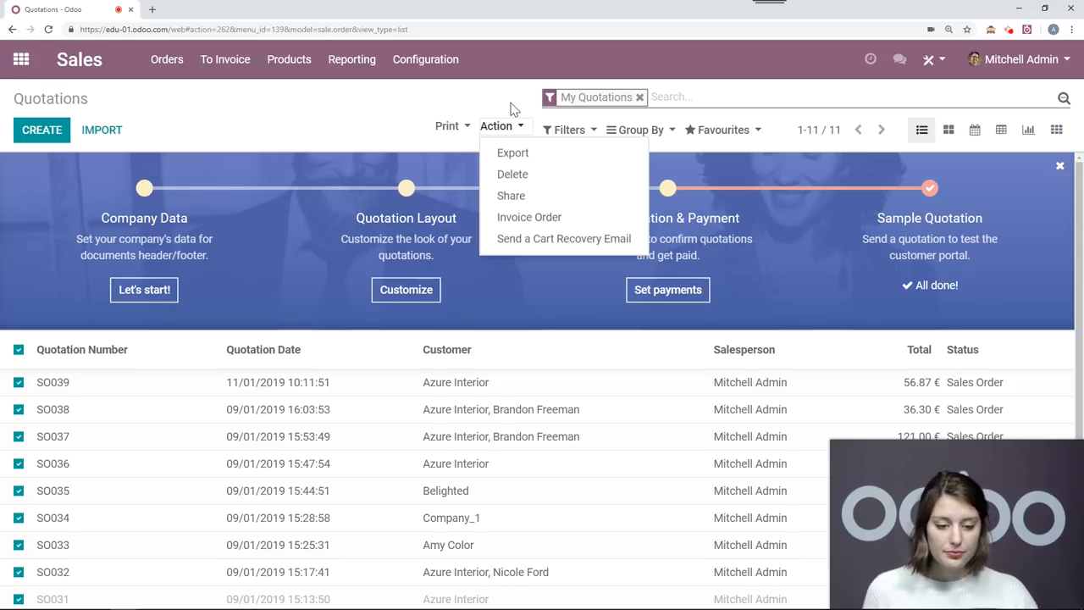
click(511, 108)
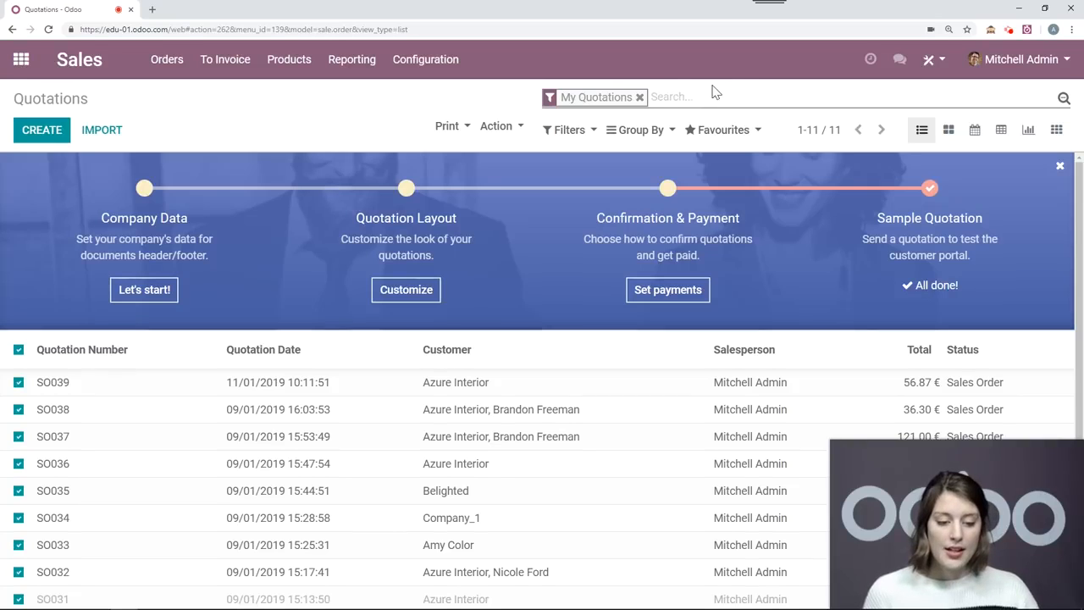
Remove the My Quotations filter and filter the quotations by an order date in the last 7 days.
click(639, 97)
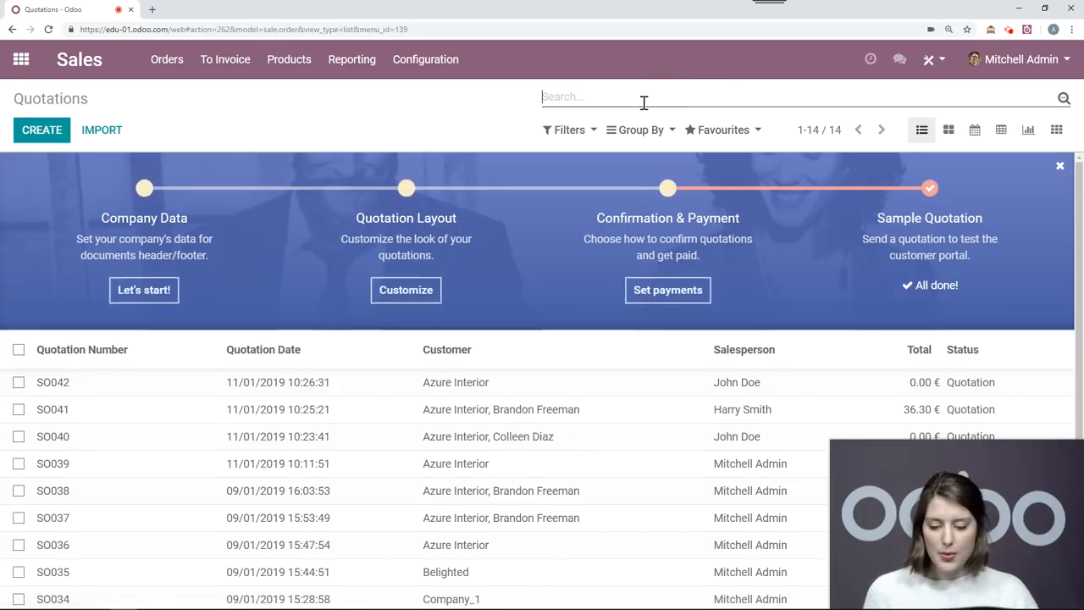
click(551, 136)
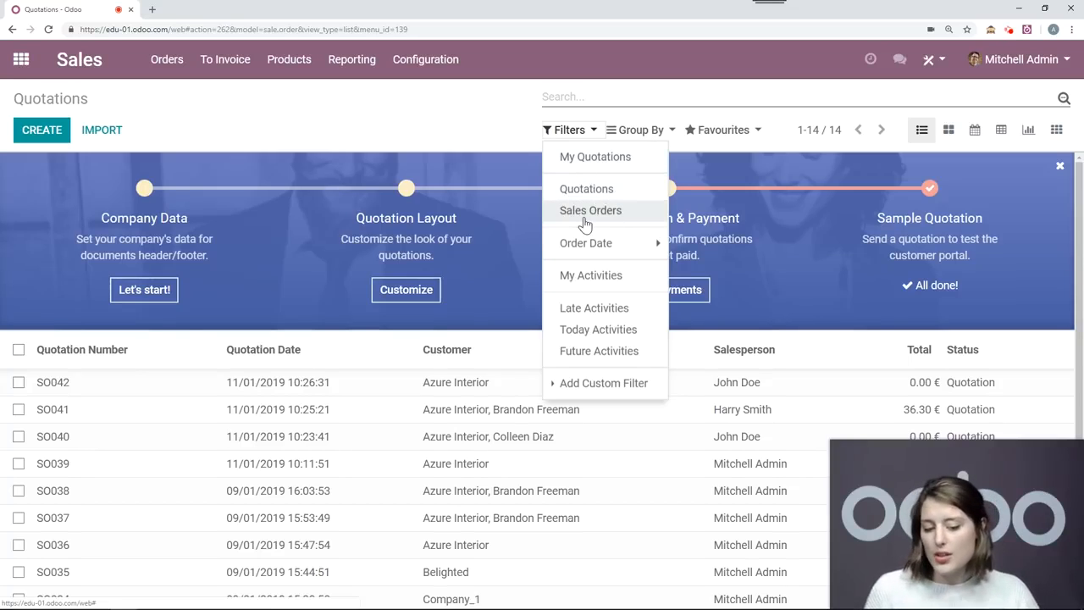
click(596, 246)
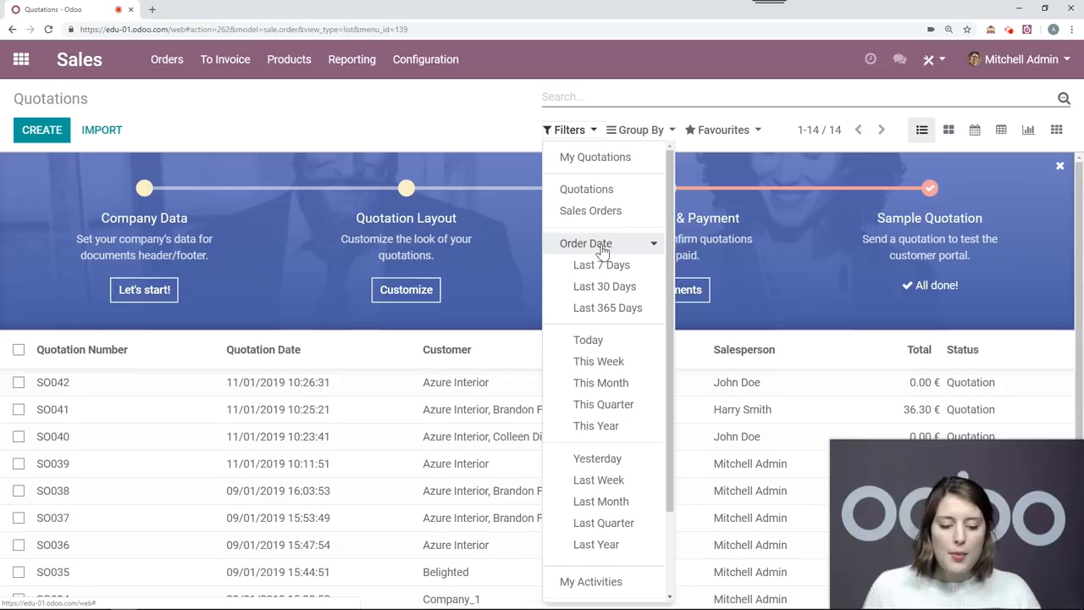
click(620, 267)
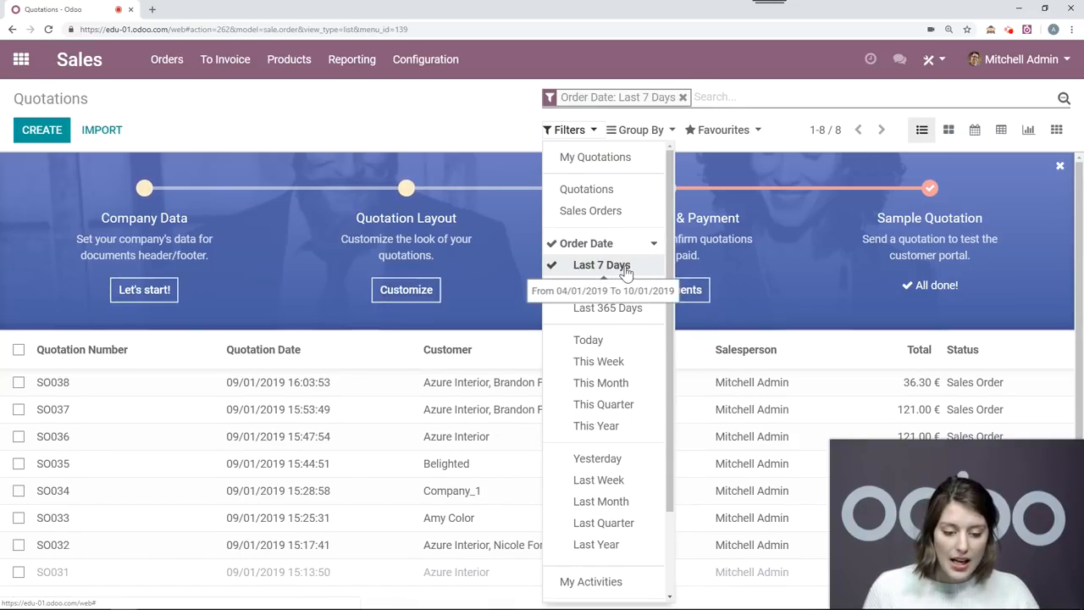
click(498, 127)
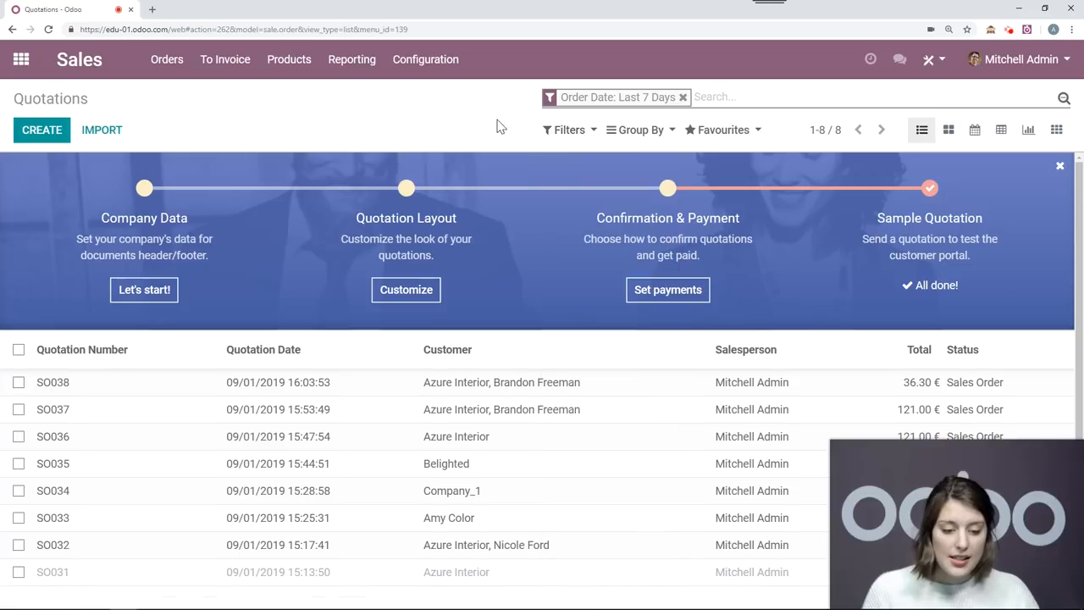
Group the quotations by salesperson and remove the Order Date: Last 7 Days filter.
click(655, 135)
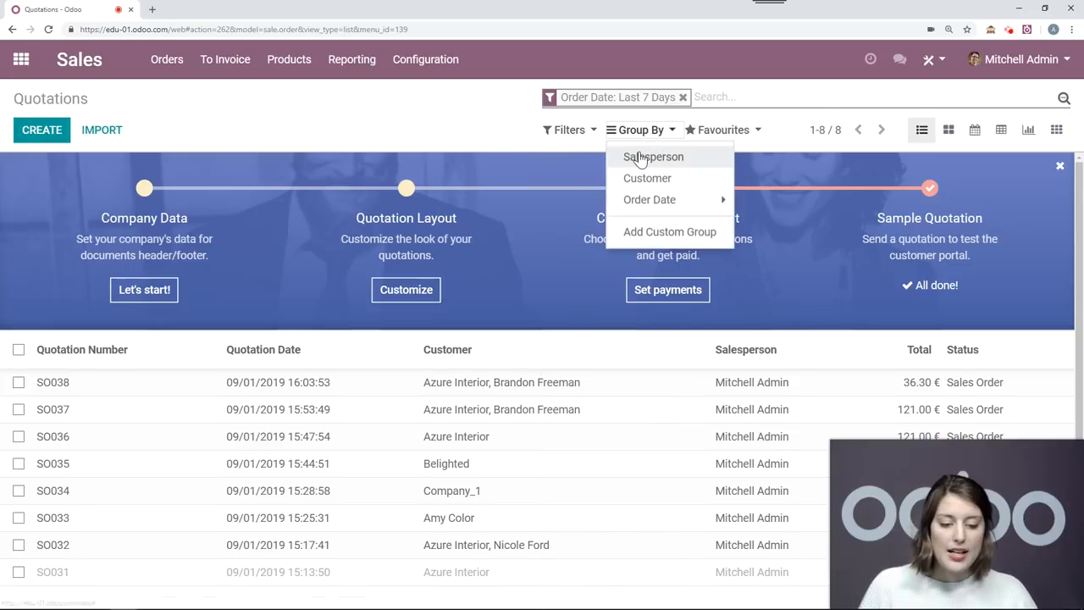
click(641, 159)
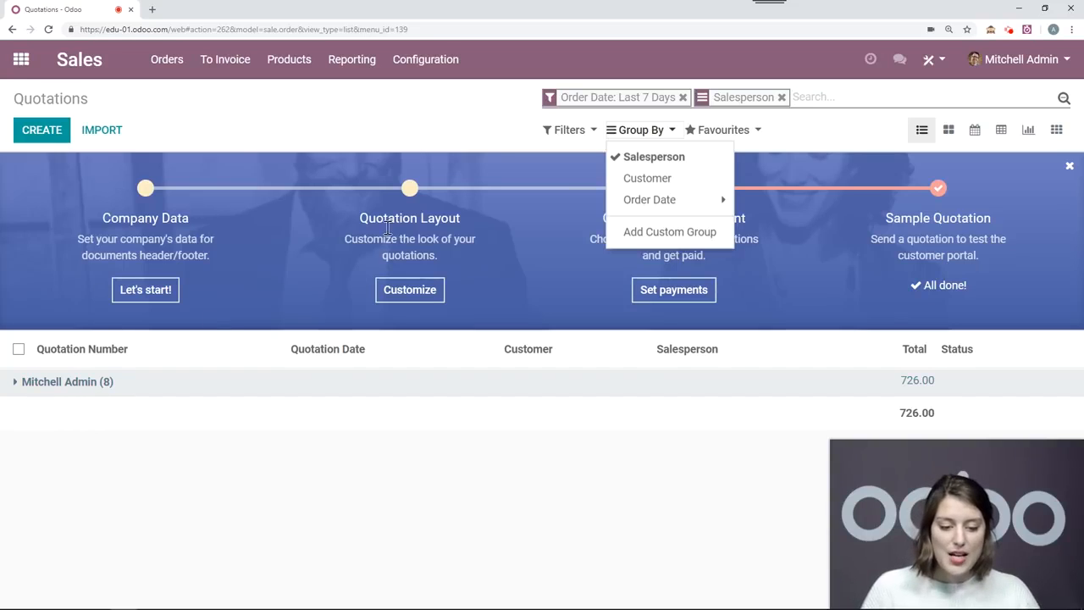
click(682, 98)
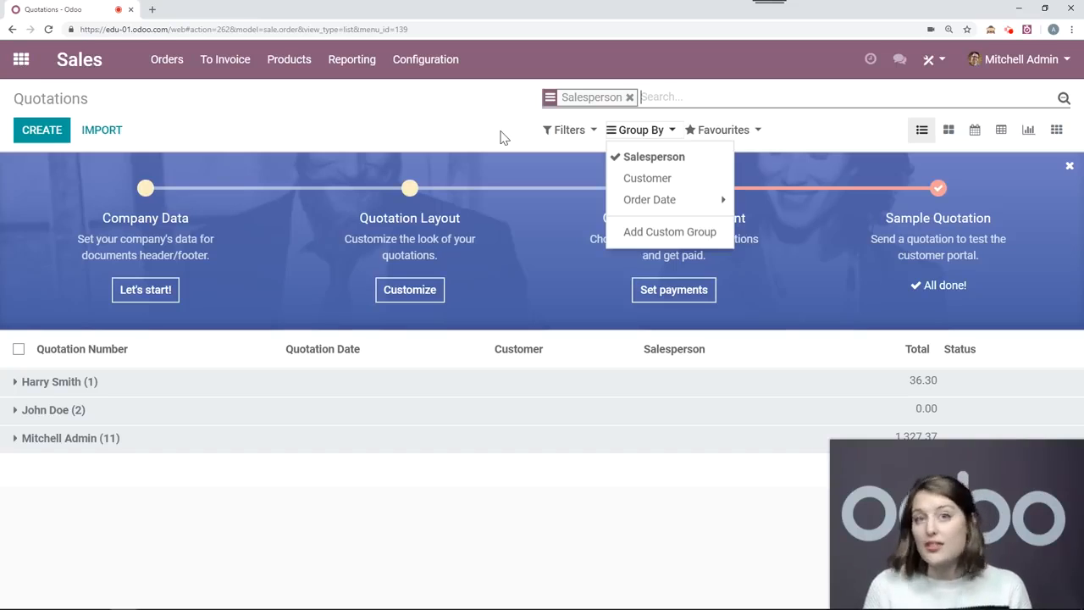
Save the current salesperson grouping as a favourite search named Everyone.
click(729, 131)
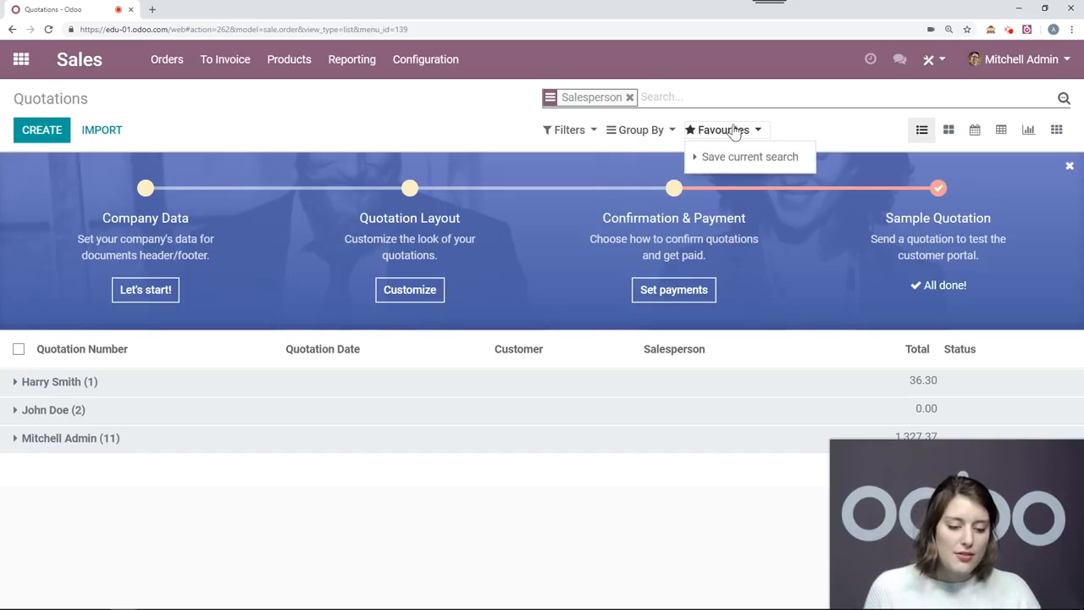
click(712, 159)
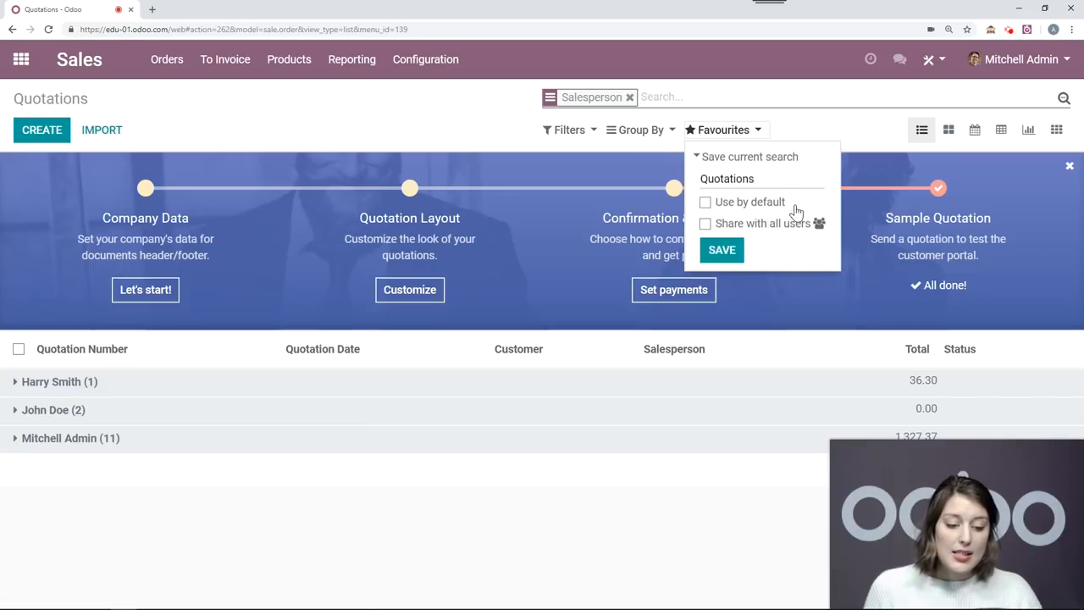
drag(763, 179, 688, 185)
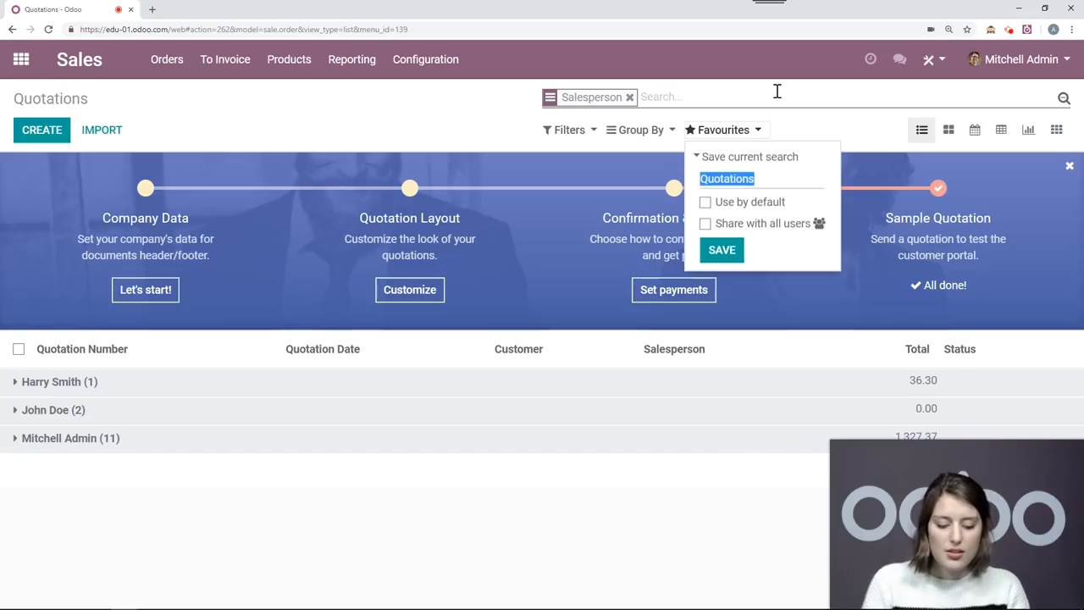
text(Everyone)
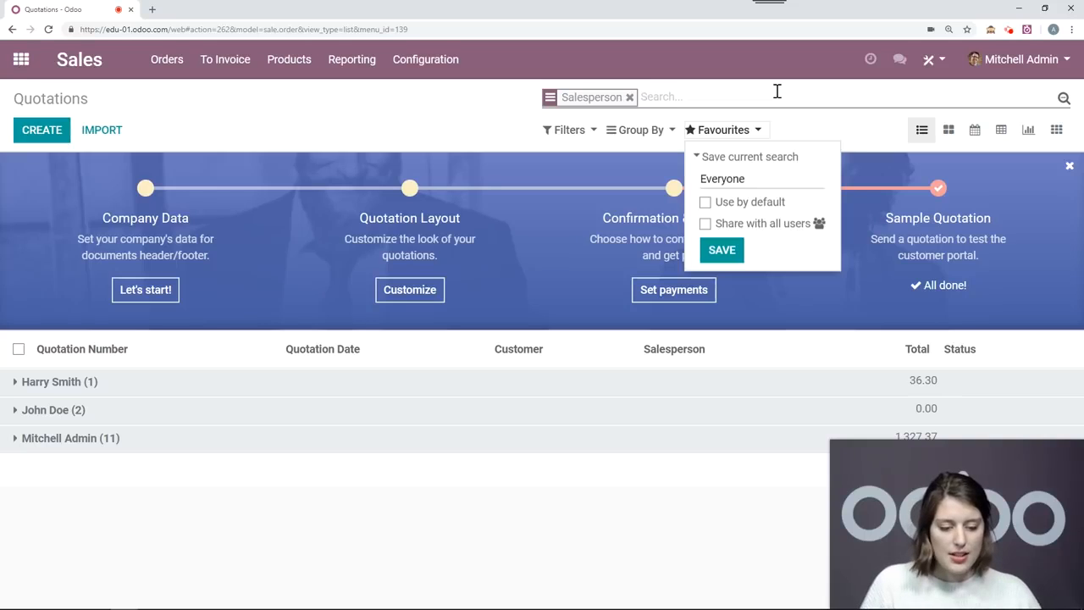
click(722, 250)
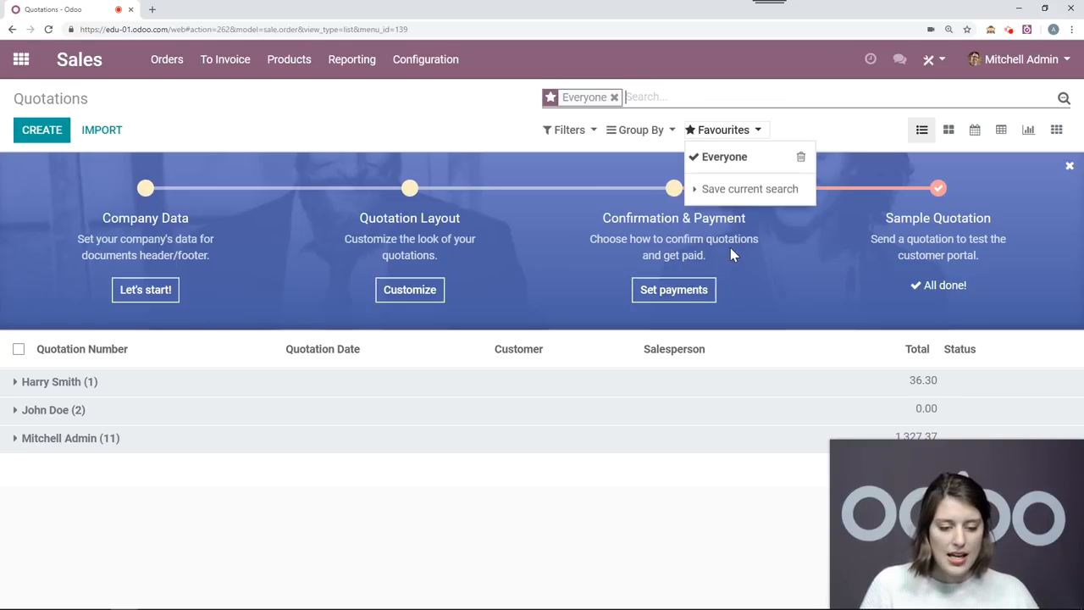
click(508, 126)
Try setting up a custom filter where Customer contains a value, and leave it without applying.
click(560, 131)
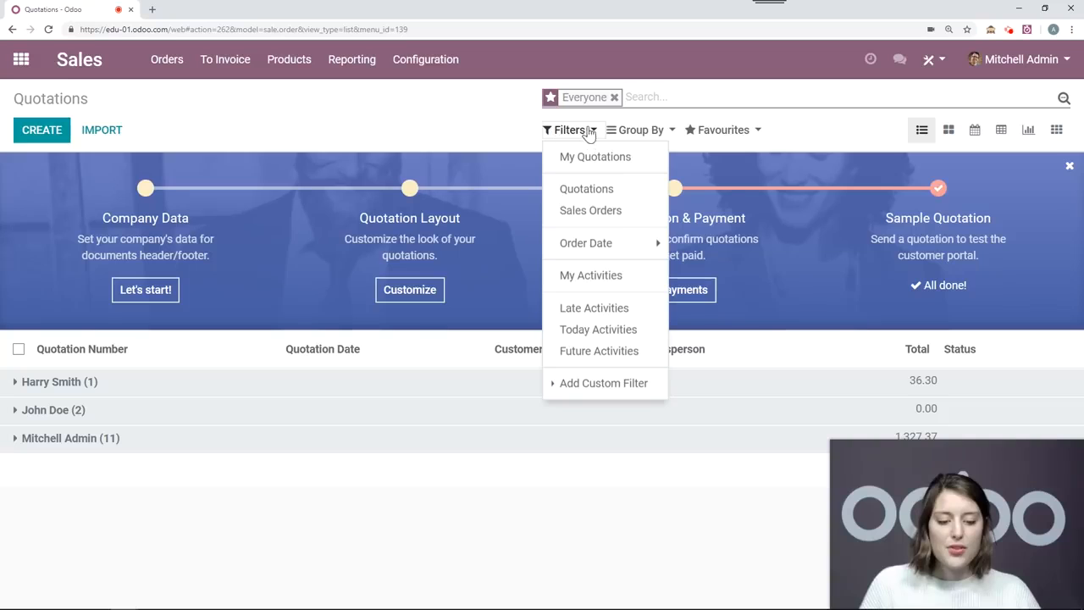
click(600, 382)
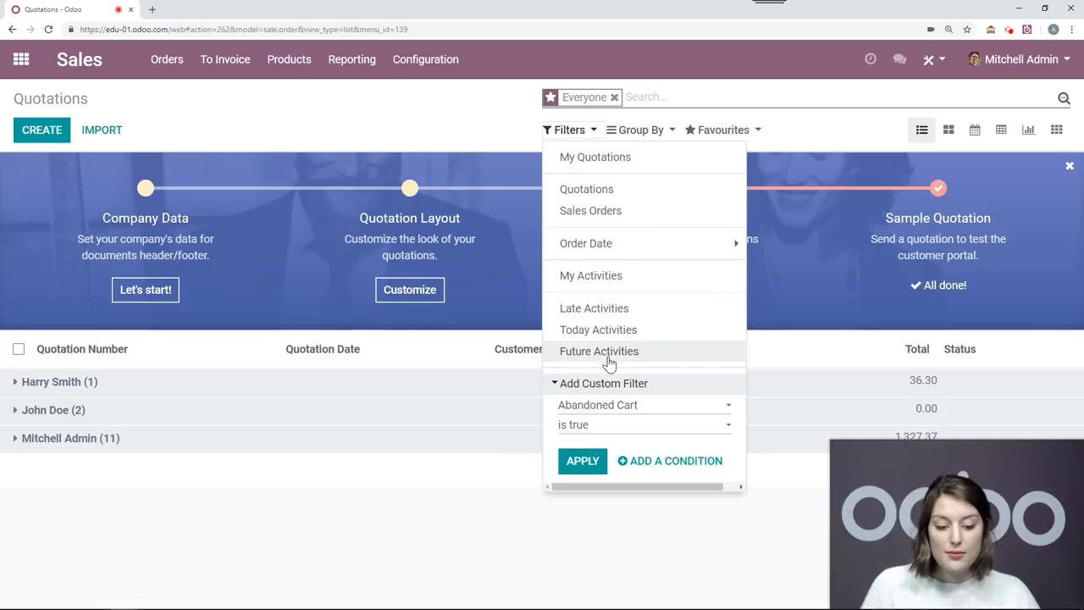
click(624, 407)
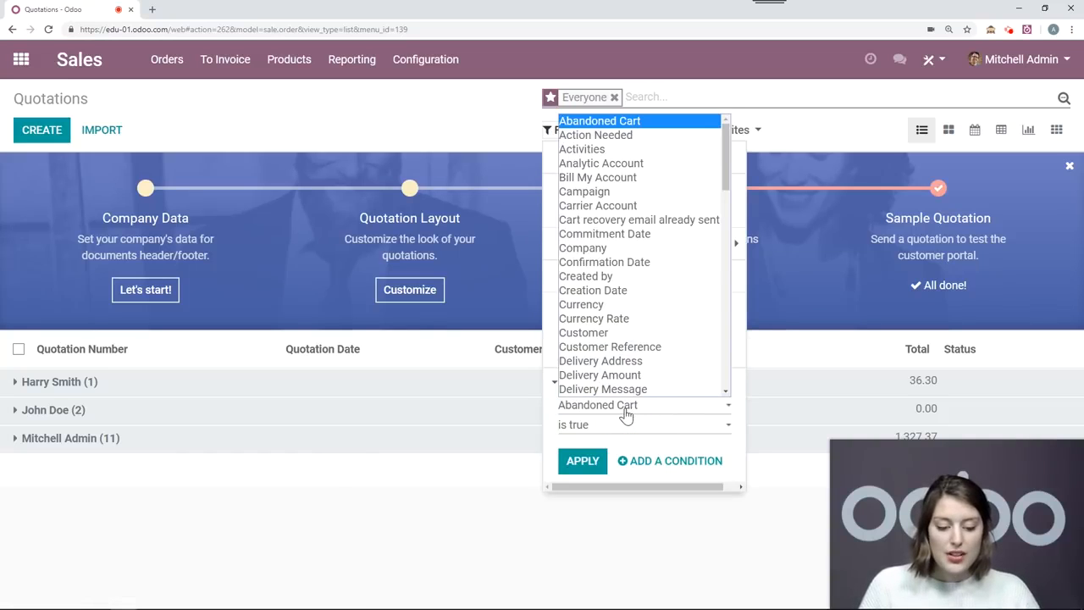
click(622, 332)
click(616, 448)
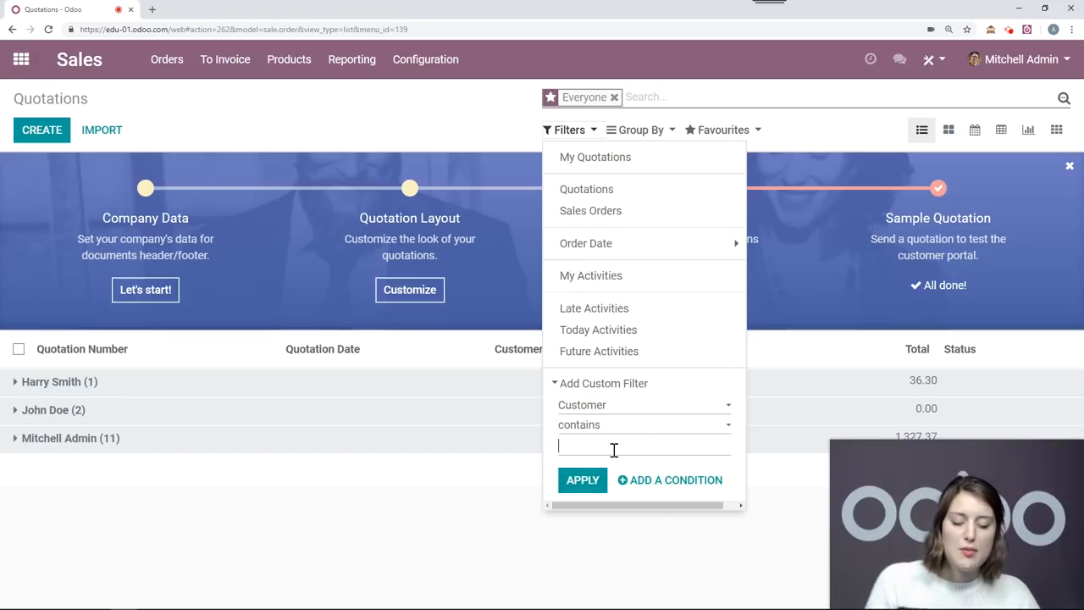
click(466, 136)
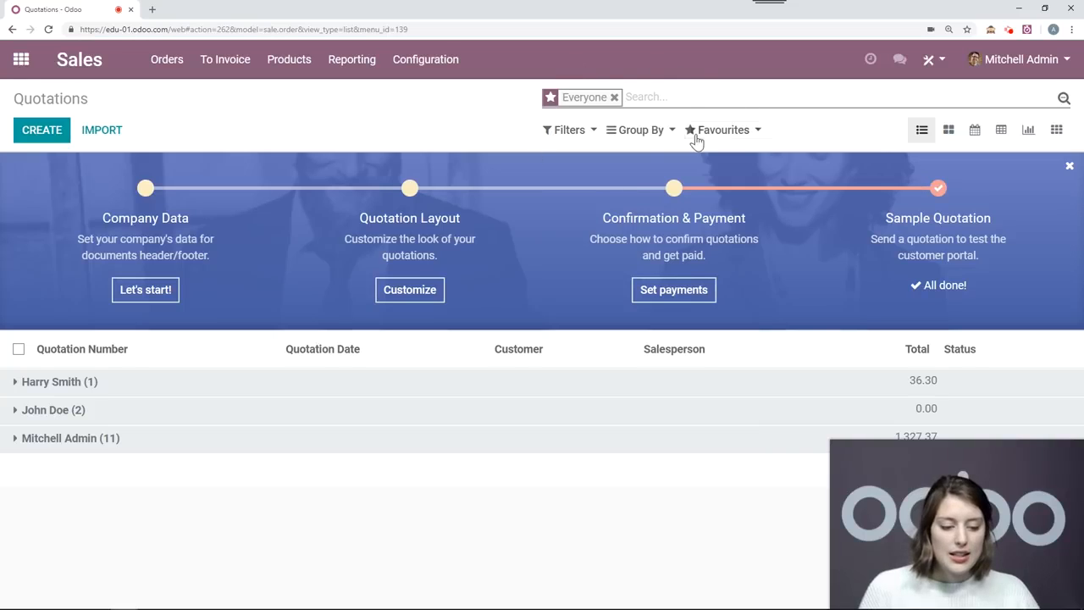
Hide the filter, grouping and favourites options of the search area and show them again.
click(1064, 99)
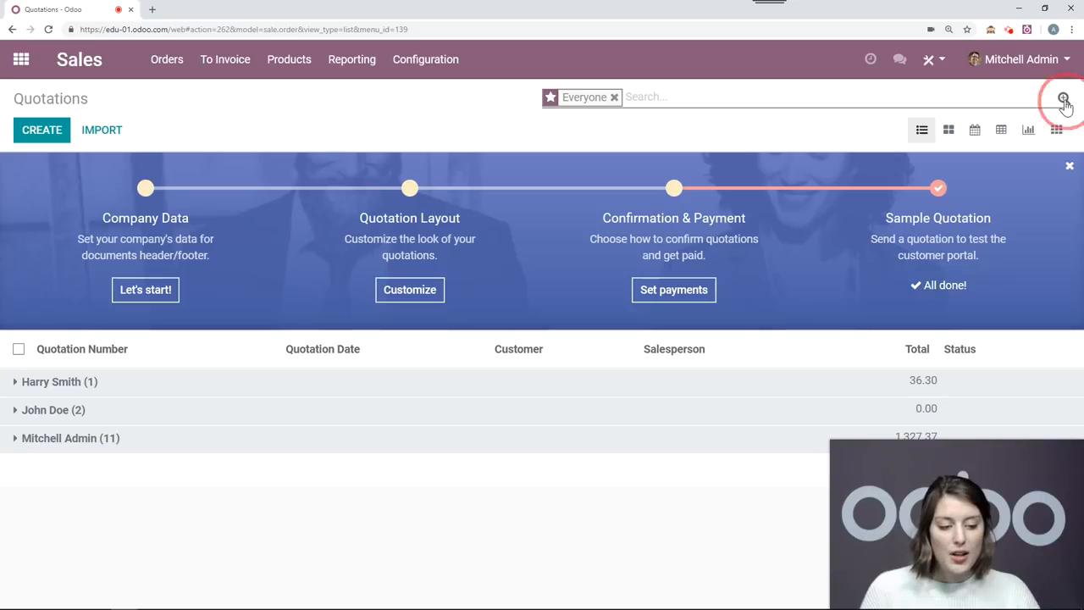
click(1064, 98)
click(1064, 98)
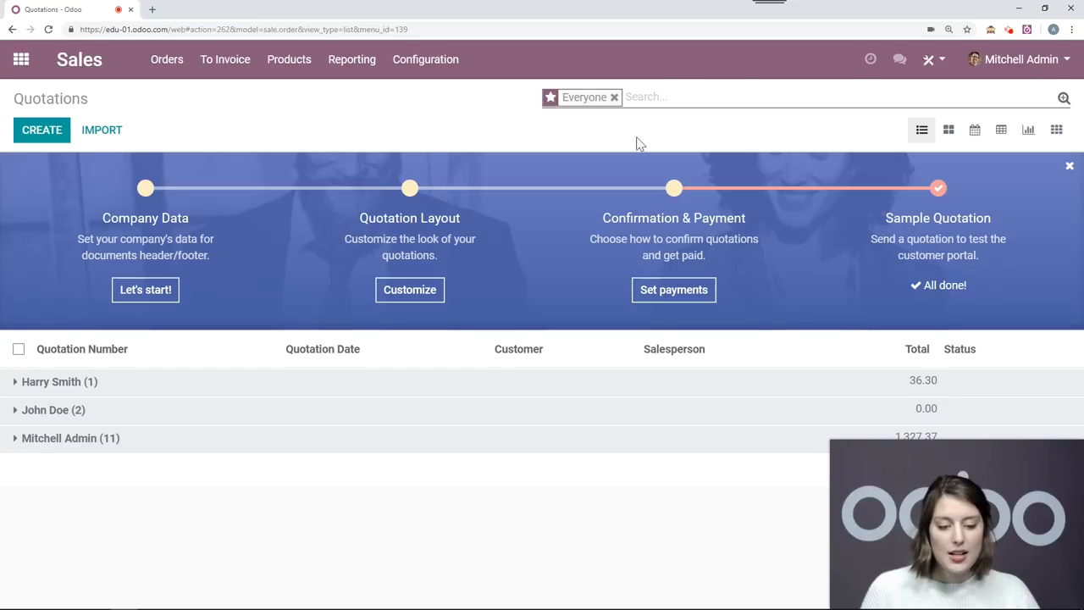
click(1063, 99)
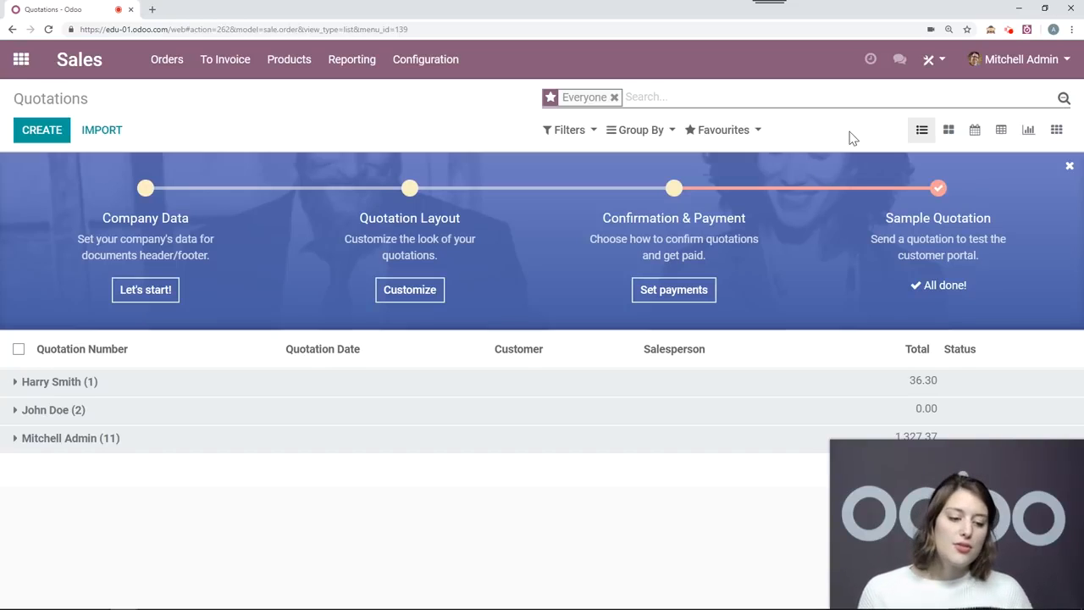
Switch the quotations to Kanban view and move the Belighted sales order from the third salesperson's column to the first.
click(950, 132)
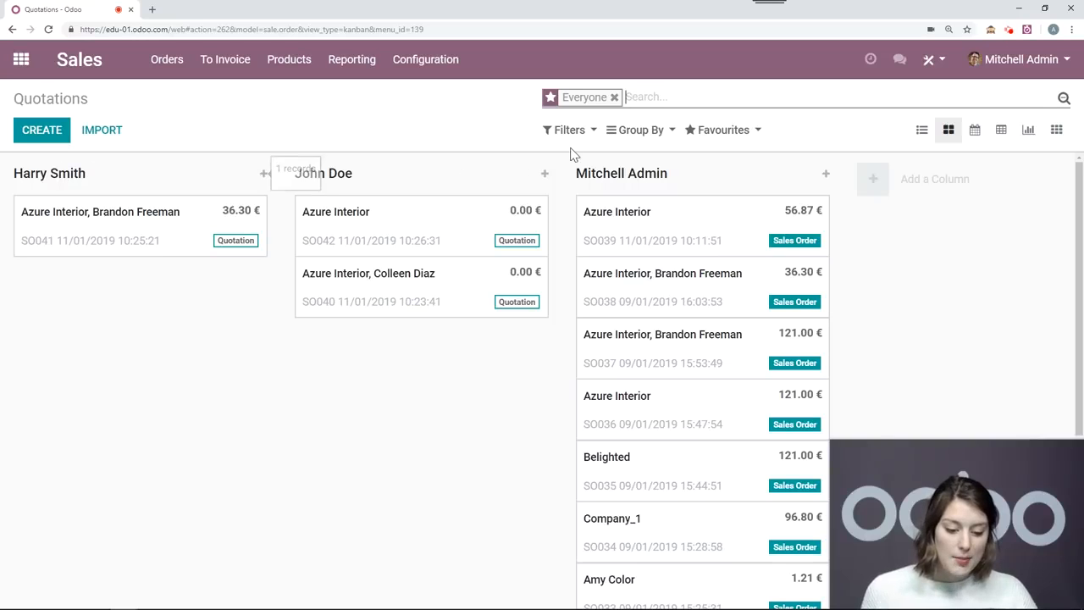
drag(682, 464, 121, 286)
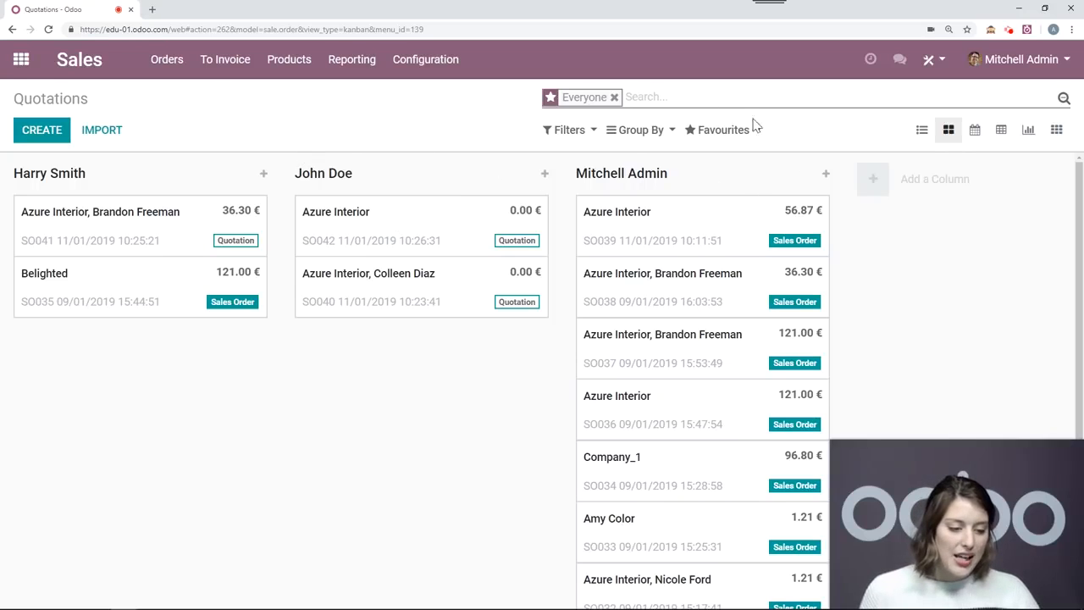
View the quotations as a calendar, a pivot table, and bar, line and pie charts.
click(973, 134)
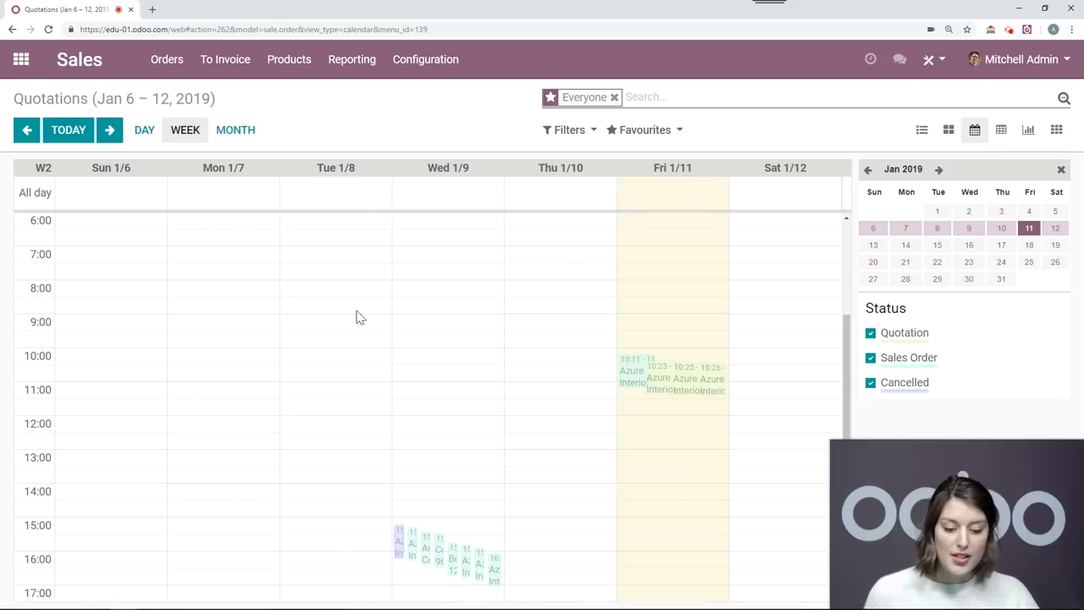
click(1004, 135)
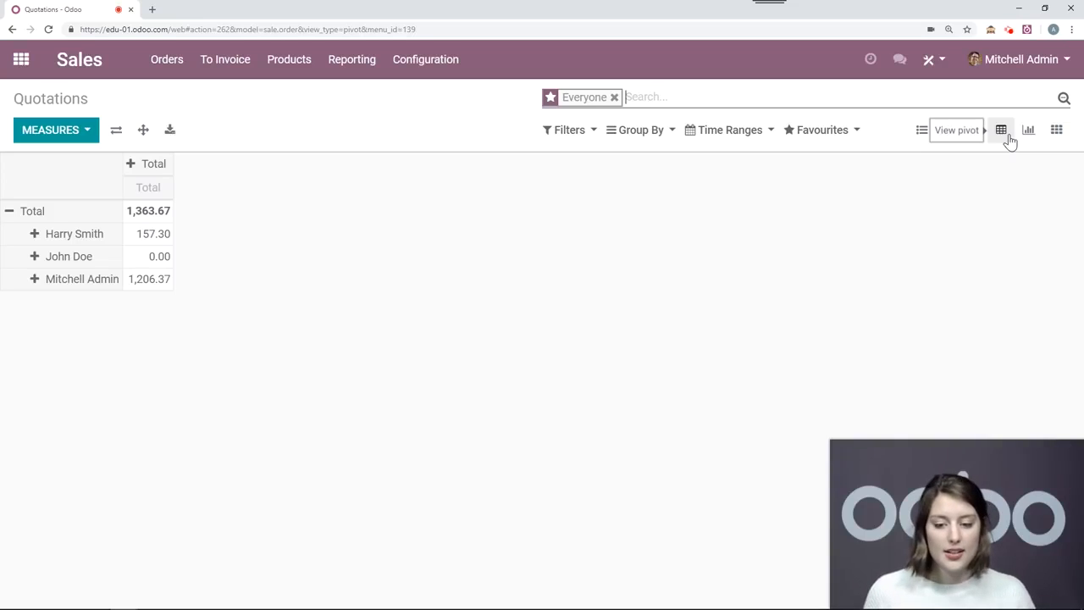
click(1027, 132)
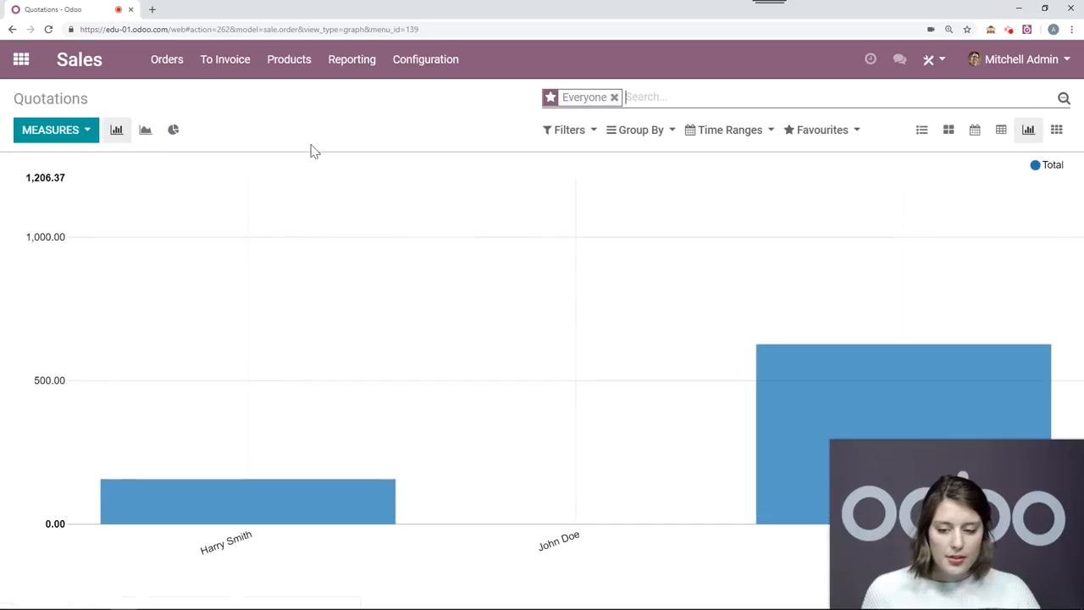
click(146, 134)
click(174, 131)
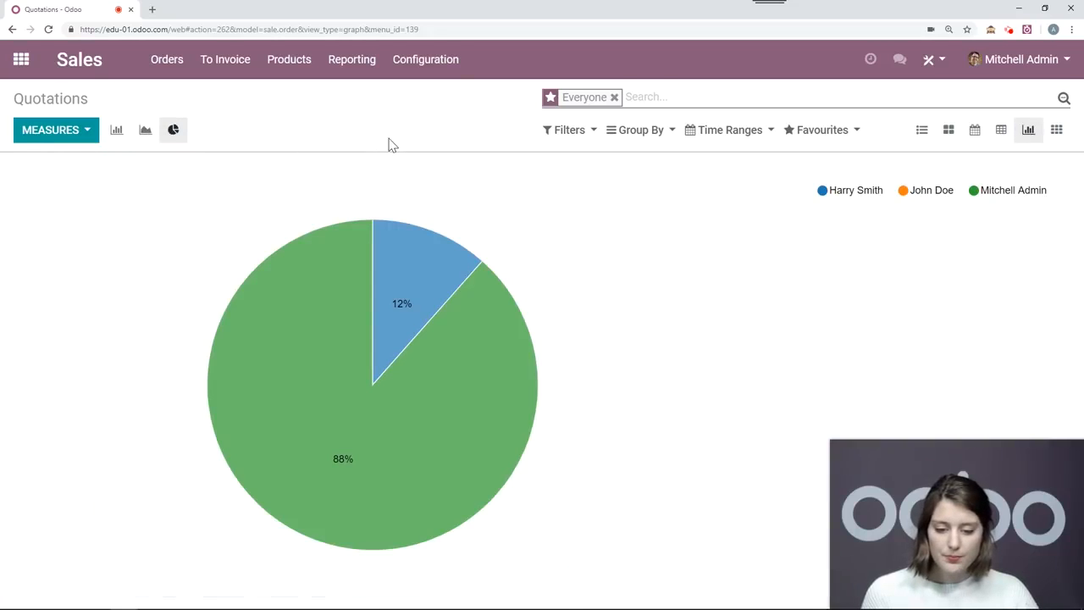
Switch to the activity view and inspect the meeting planned for 24 Jan.
click(1057, 132)
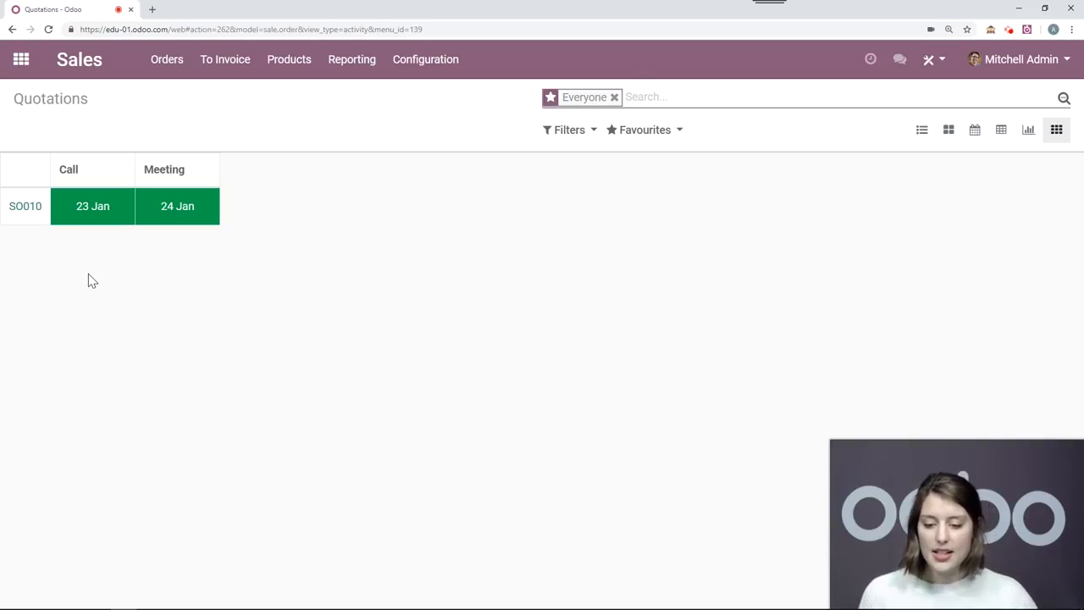
click(175, 214)
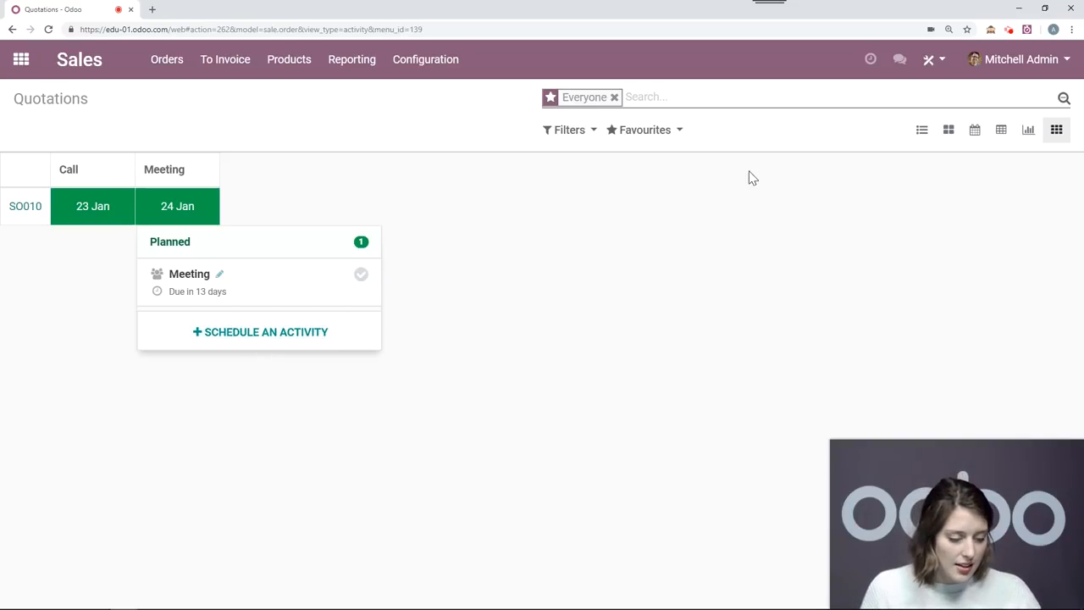
Return to the Kanban view and open the 1.21 € sales order directly below the Company_1 order.
click(952, 140)
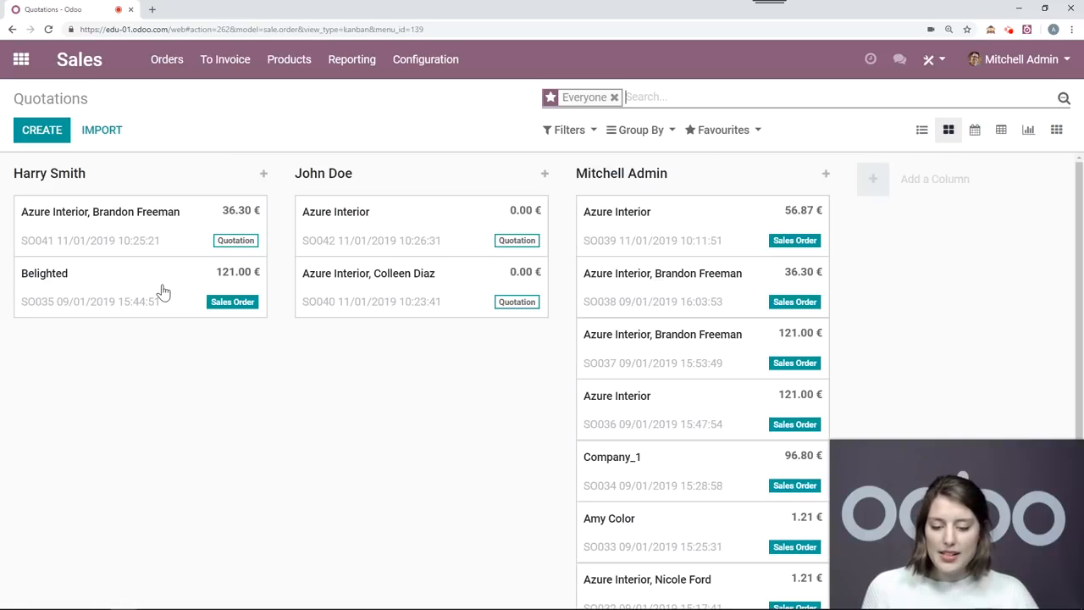
scroll(676, 361, down, 2)
click(678, 413)
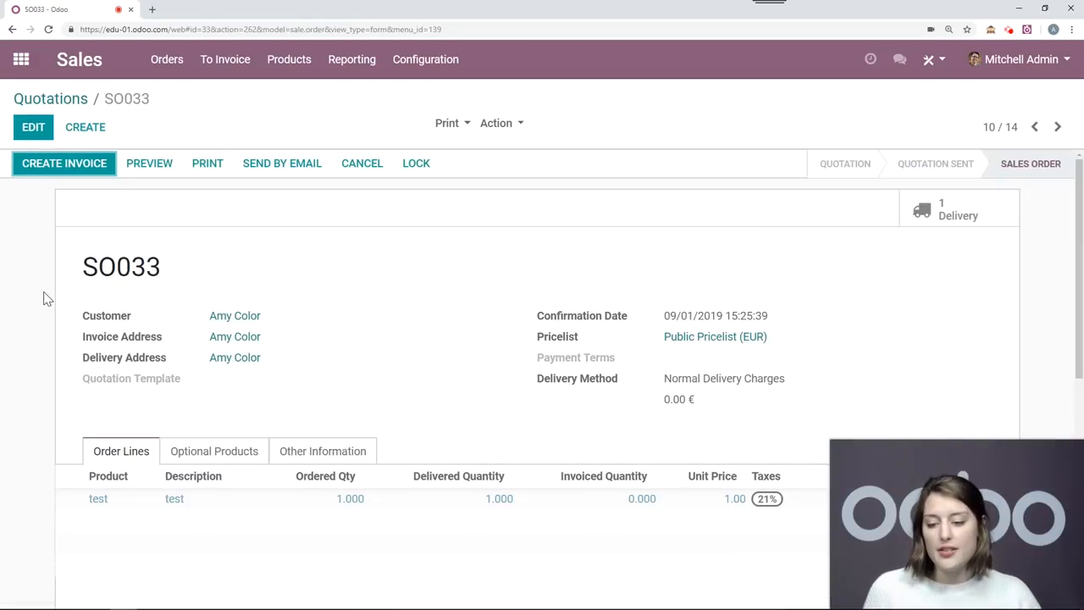
Edit the sales order and try to save it with the invoice address cleared.
click(33, 127)
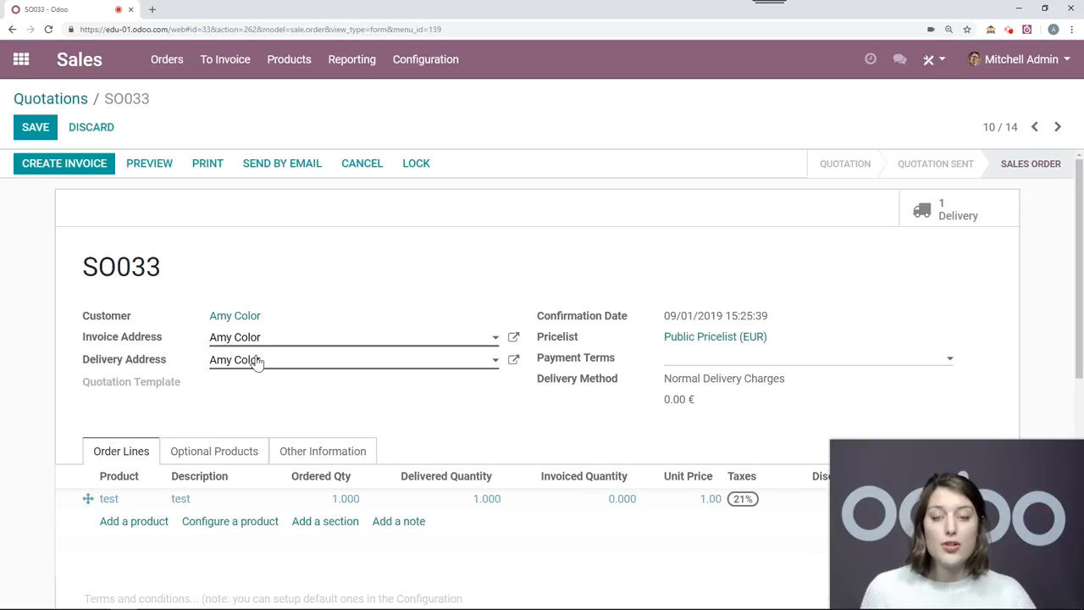
drag(271, 339, 198, 339)
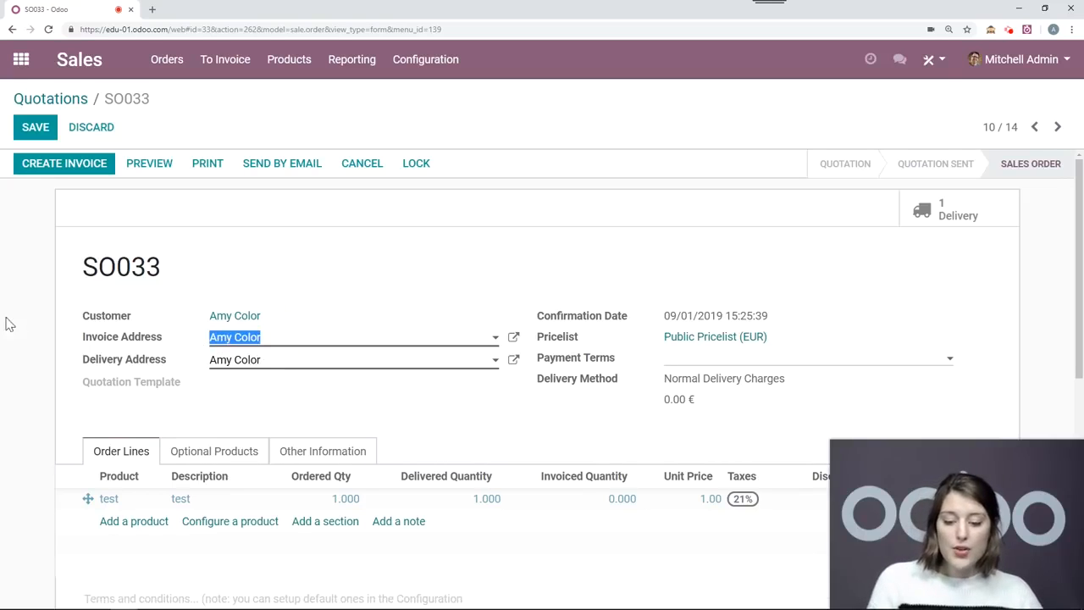
key(BackSpace)
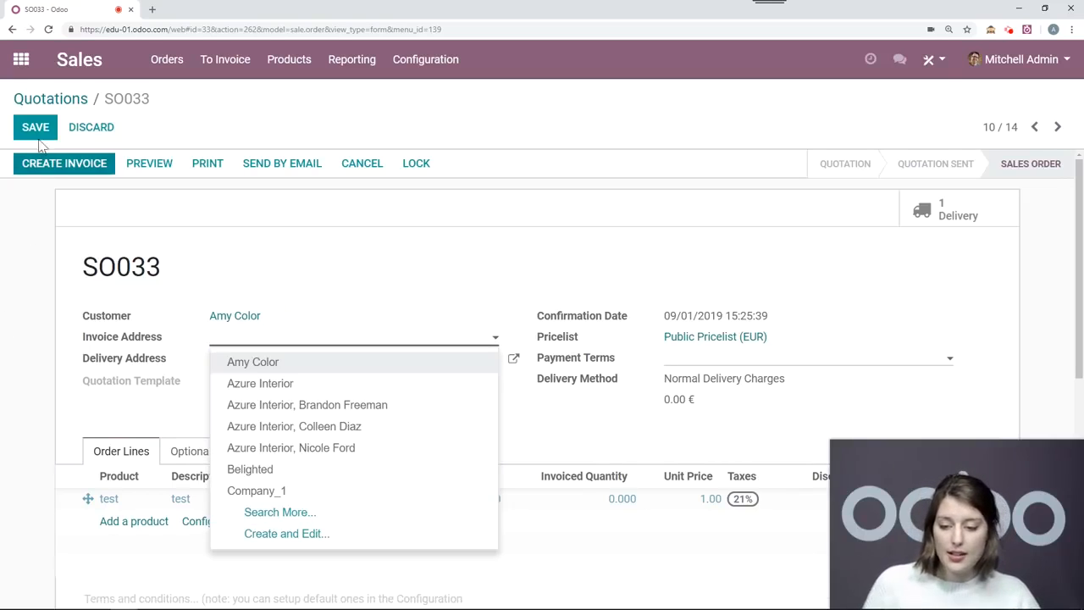
click(36, 129)
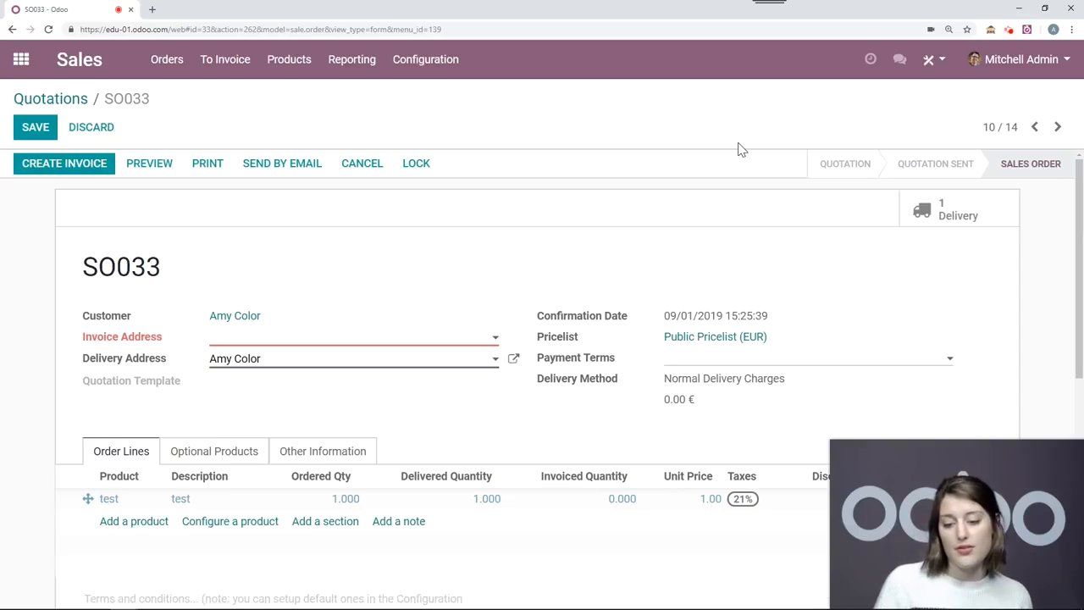
Set the invoice address to the order's own customer and save the sales order.
click(217, 339)
text(a)
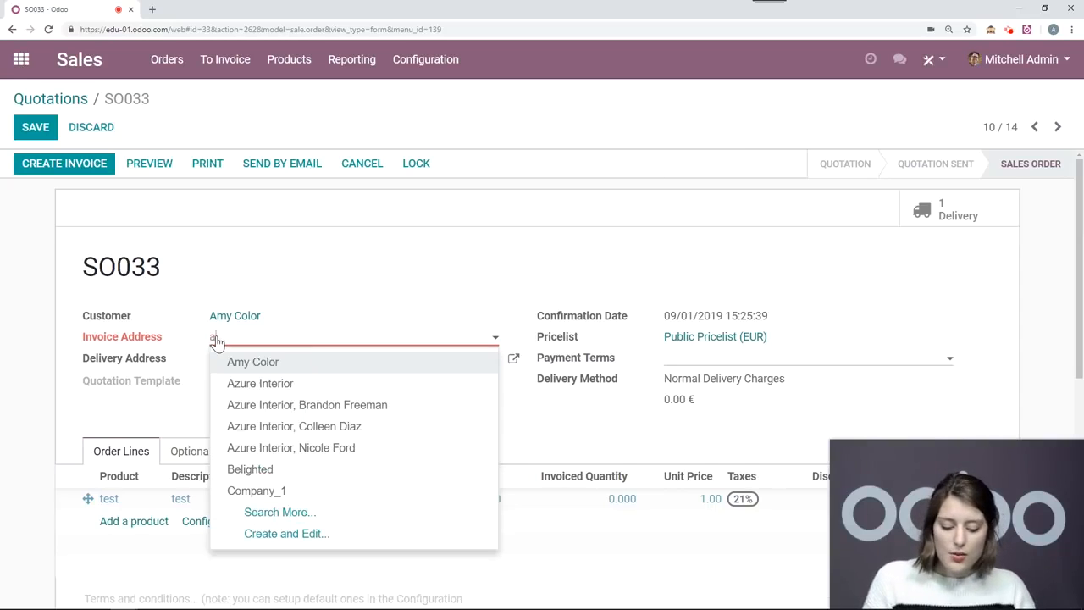
text(my co)
click(242, 364)
click(20, 134)
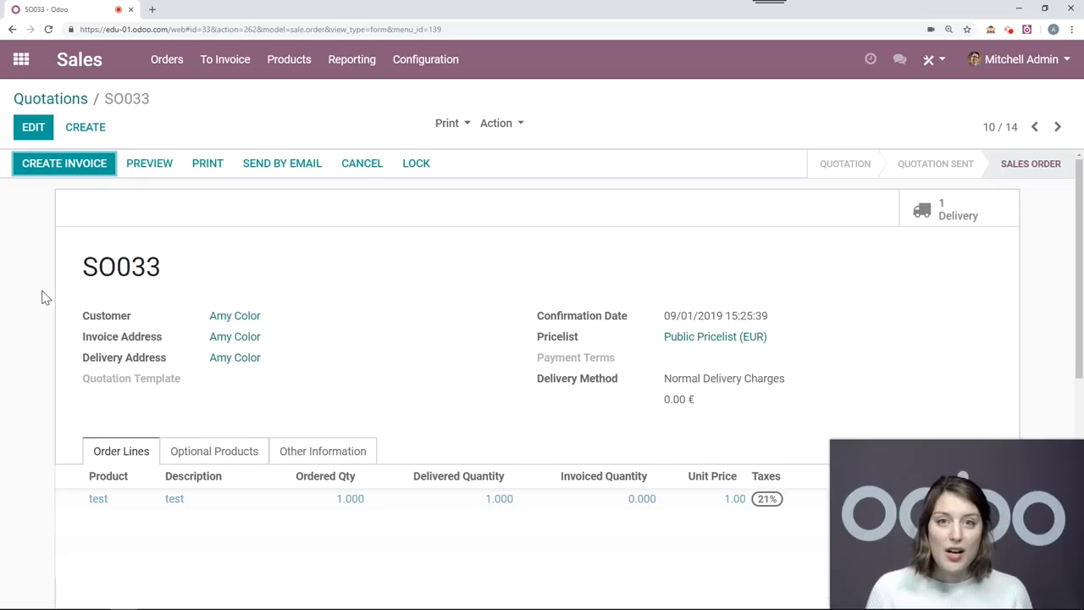
Open the customer's contact record from the order and reach the same sales order through the contact's sales.
click(244, 323)
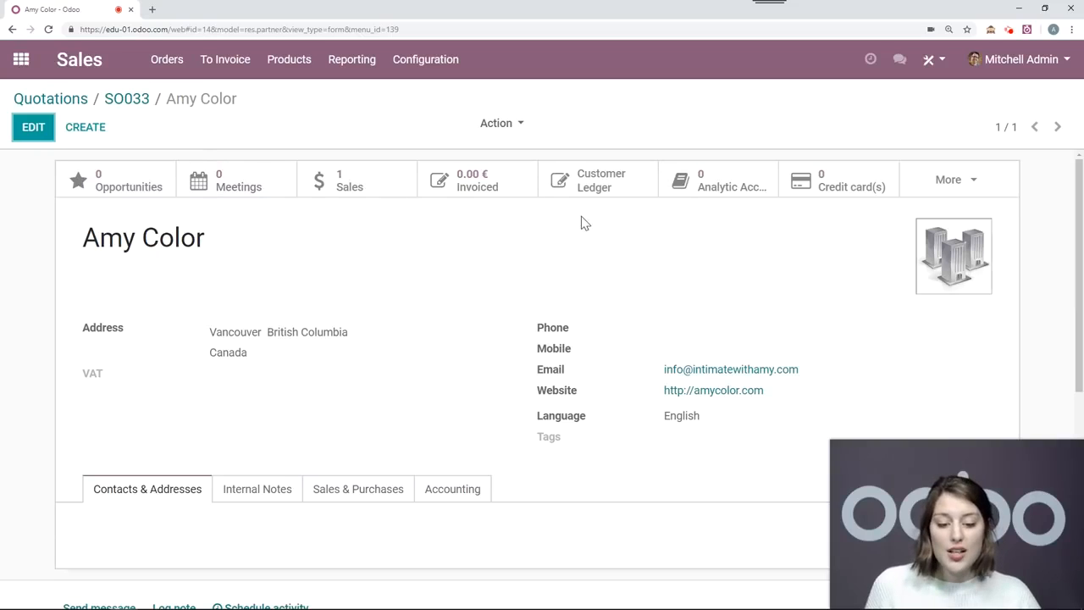
click(399, 182)
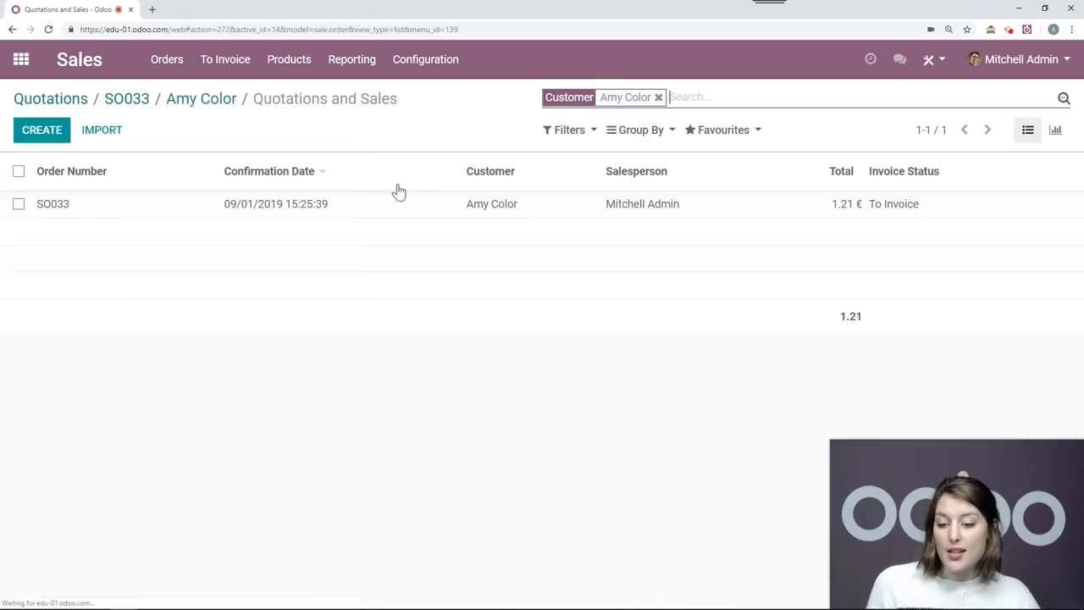
click(407, 213)
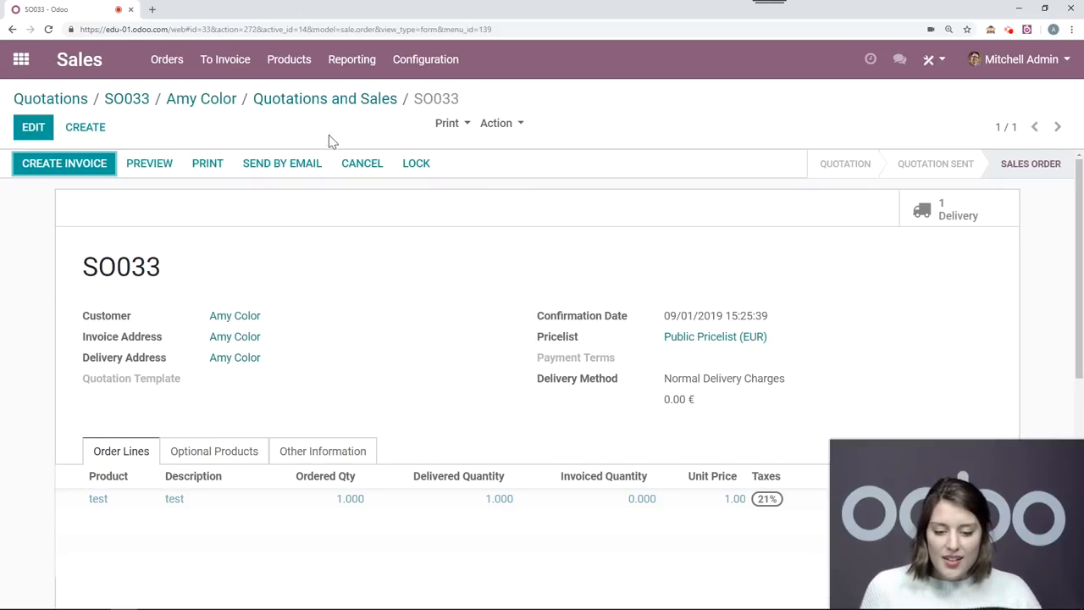
Go back through the contact's sales and contact record to Quotations, and reopen the 1.21 € order directly below the Company_1 order.
click(328, 102)
click(200, 102)
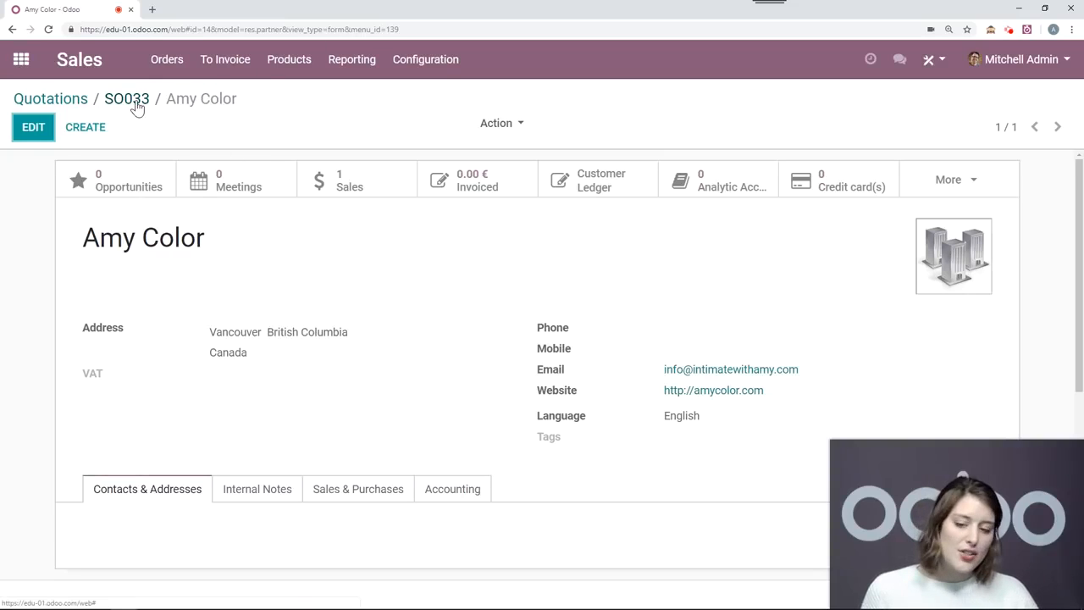
click(72, 102)
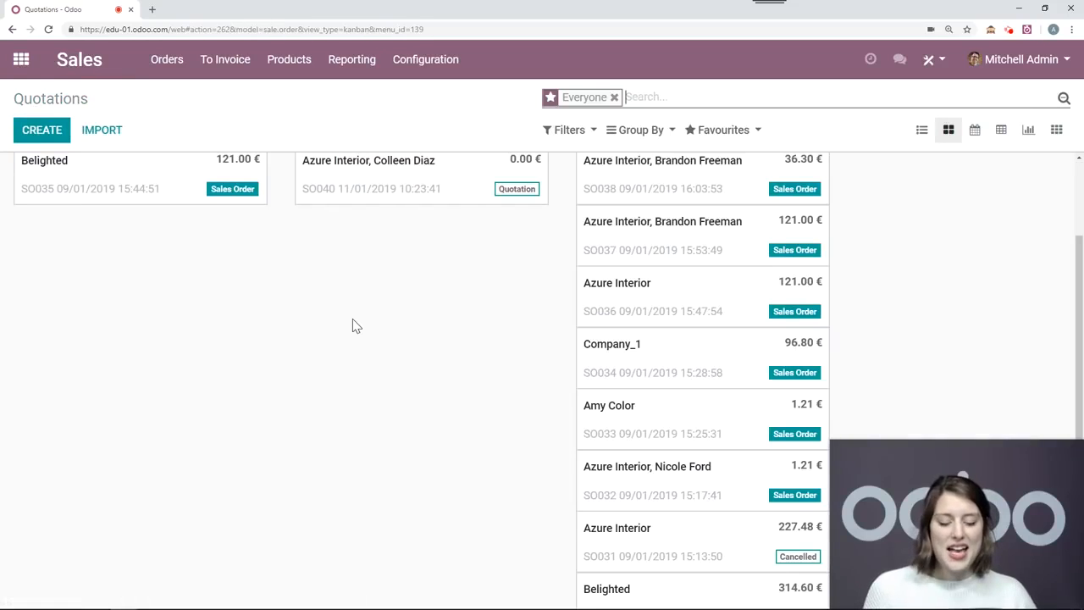
click(658, 429)
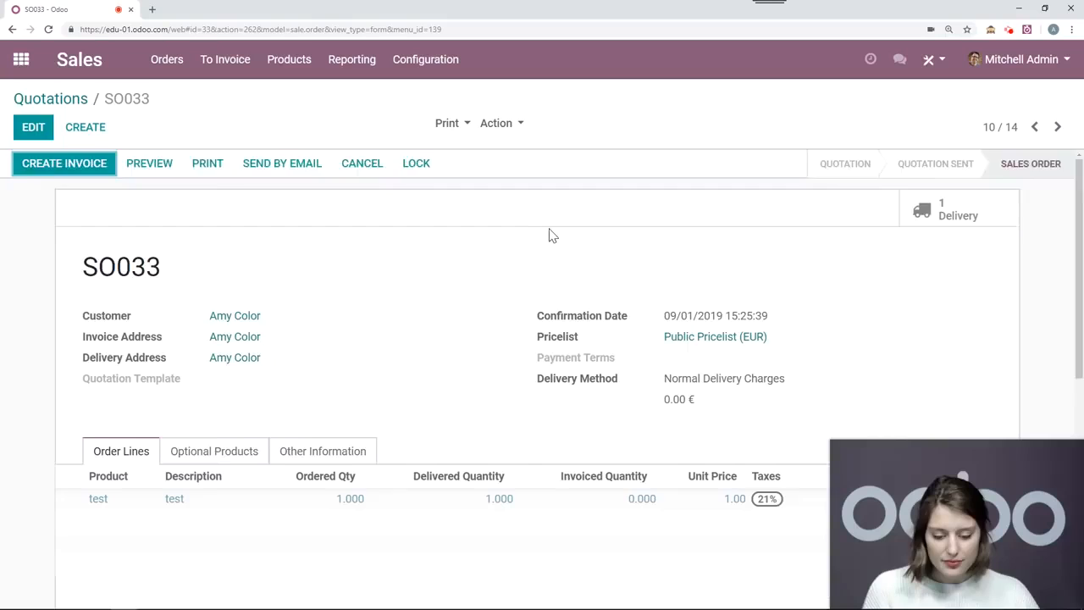
Start a message to the sales order's followers and view the list of followers who would receive it.
scroll(549, 235, down, 5)
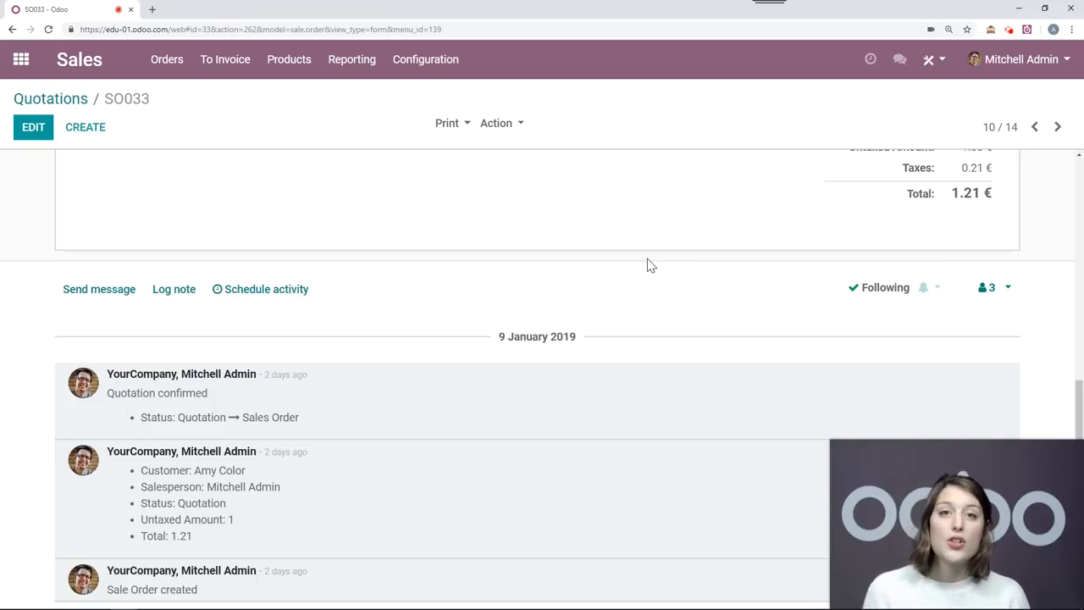
click(119, 292)
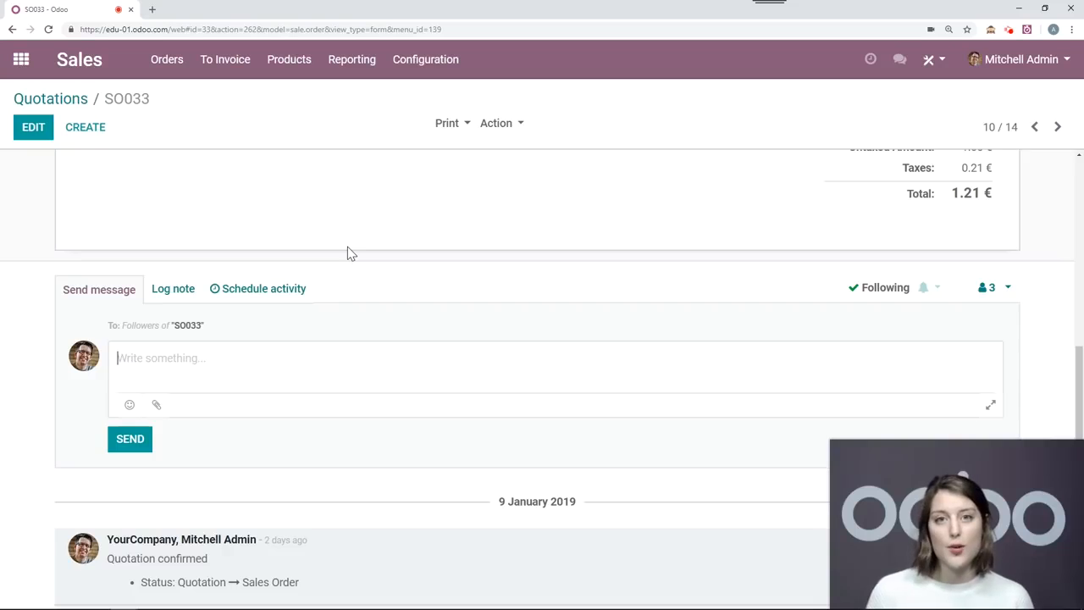
click(1007, 292)
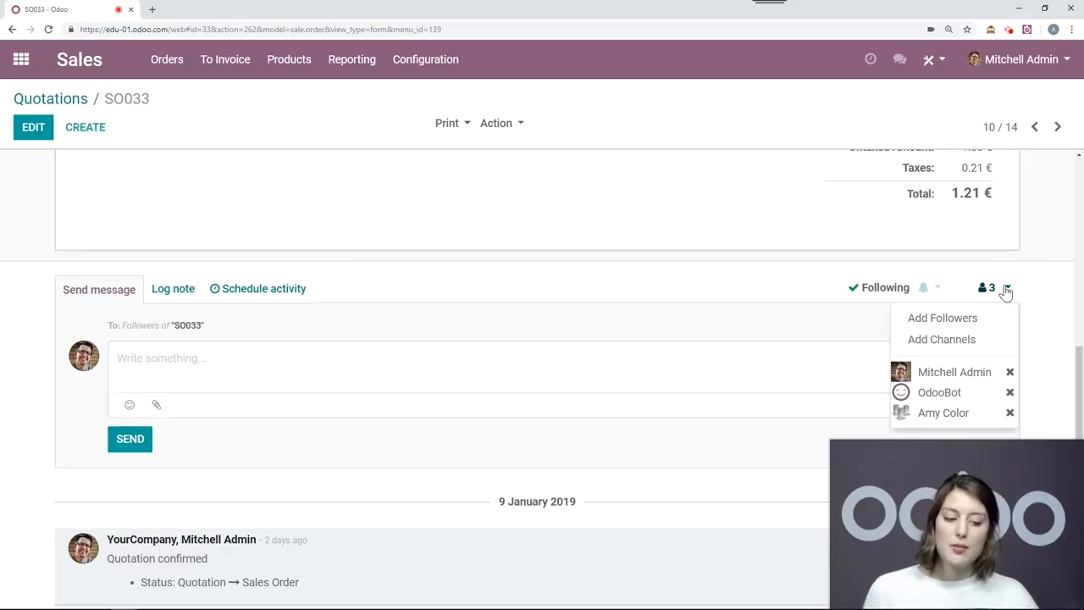
click(618, 298)
Log an internal note on the sales order that mentions the first suggested contact below the followers and reads "Help please!".
click(174, 289)
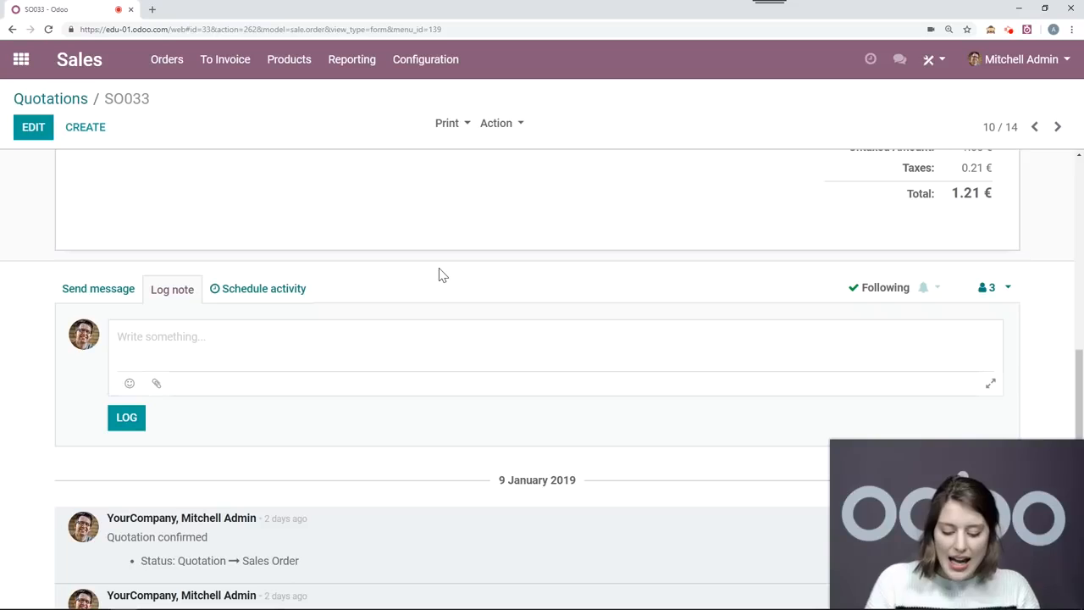
text(@)
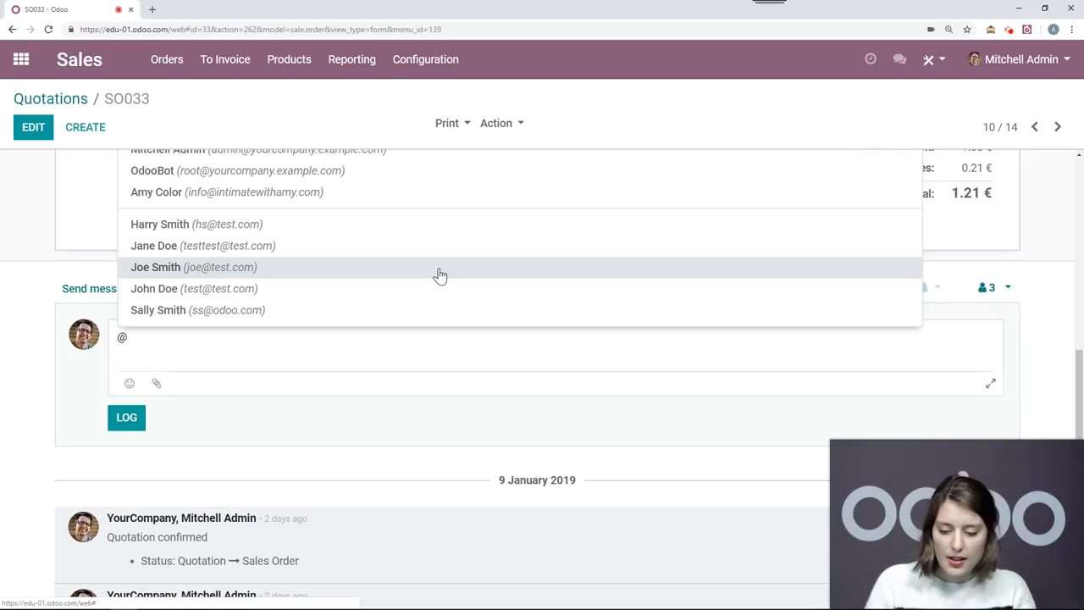
click(330, 227)
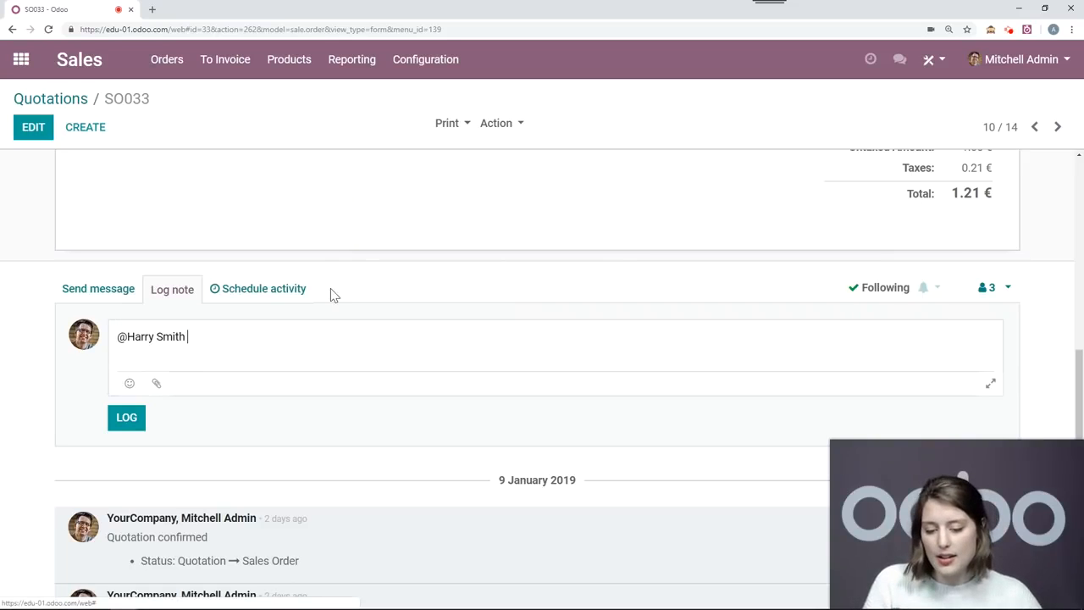
text(Help please!)
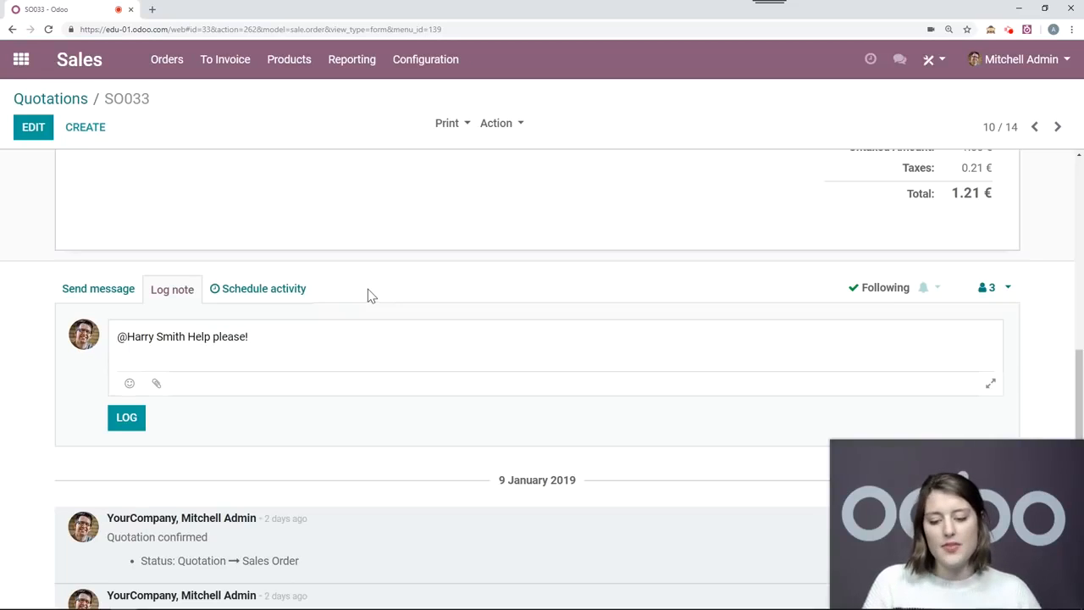
click(129, 422)
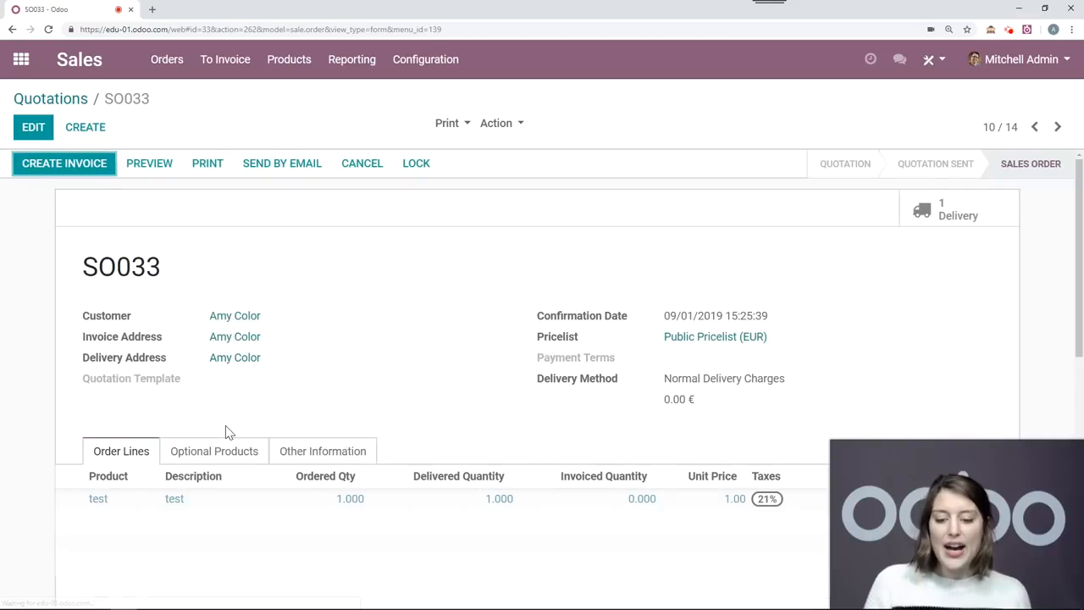
Log a second internal note on the sales order that mentions the #sales channel.
scroll(291, 399, down, 7)
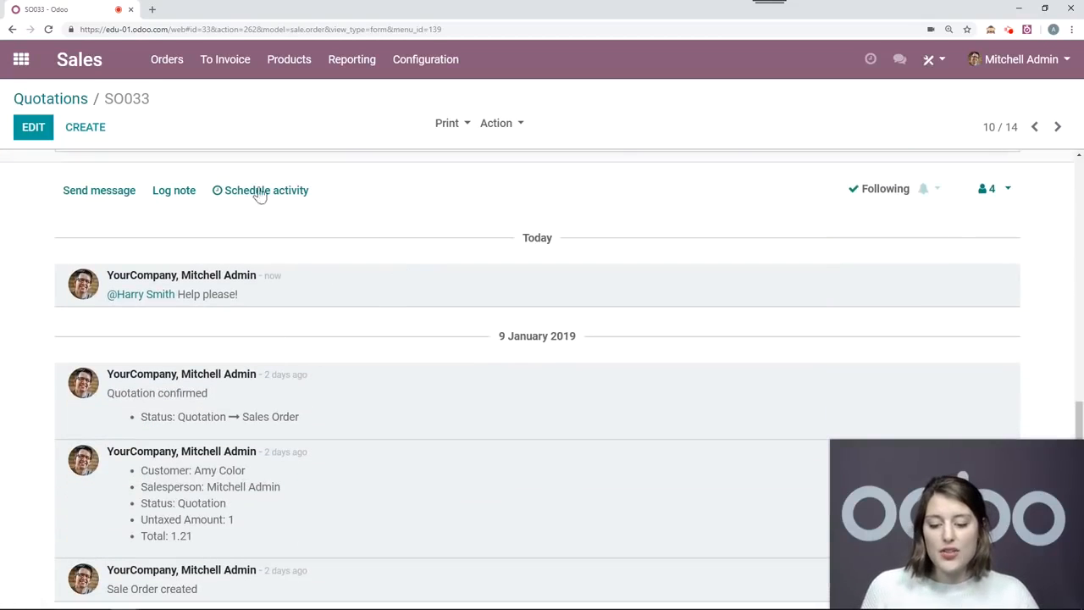
scroll(337, 315, up, 1)
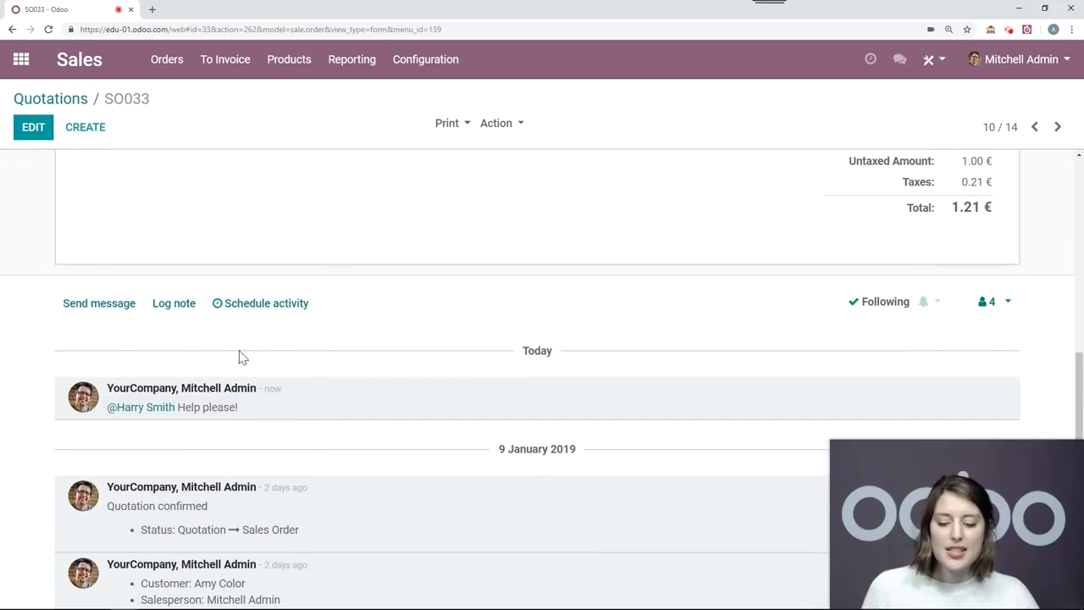
click(176, 306)
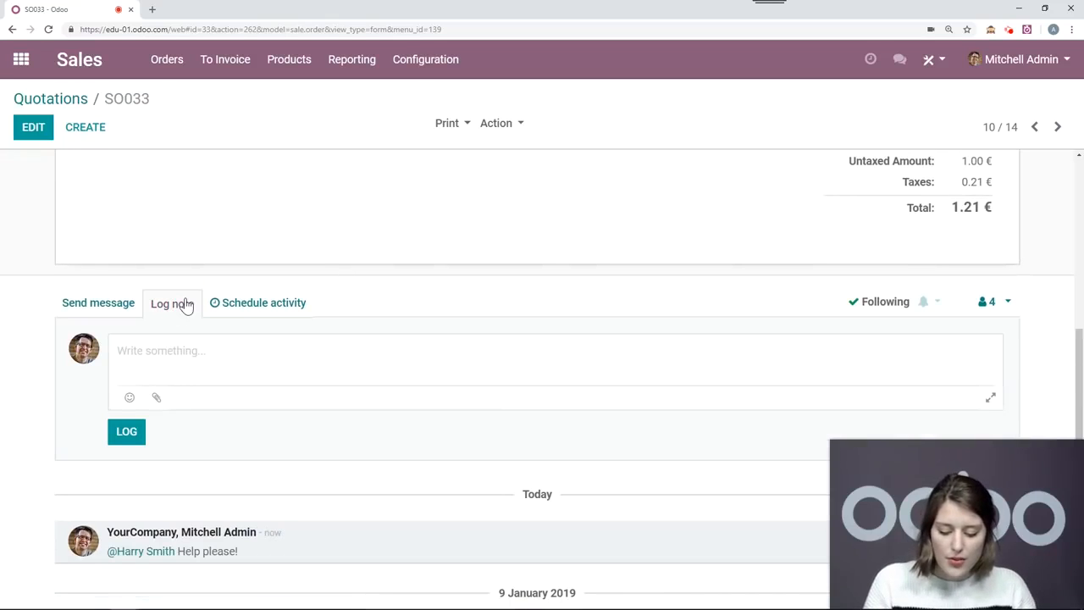
text(3)
key(BackSpace)
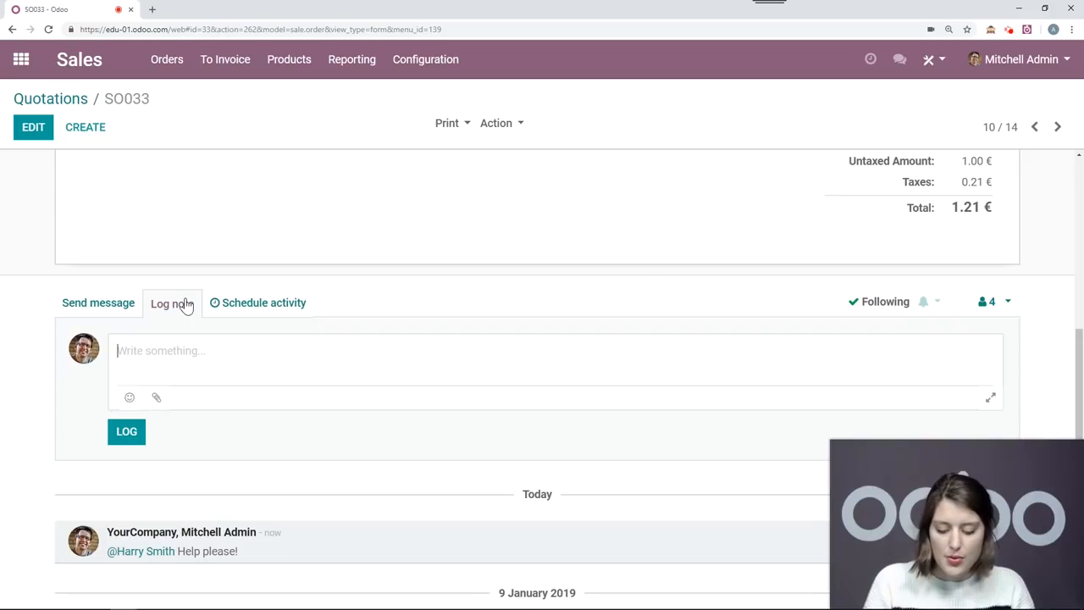
text(#)
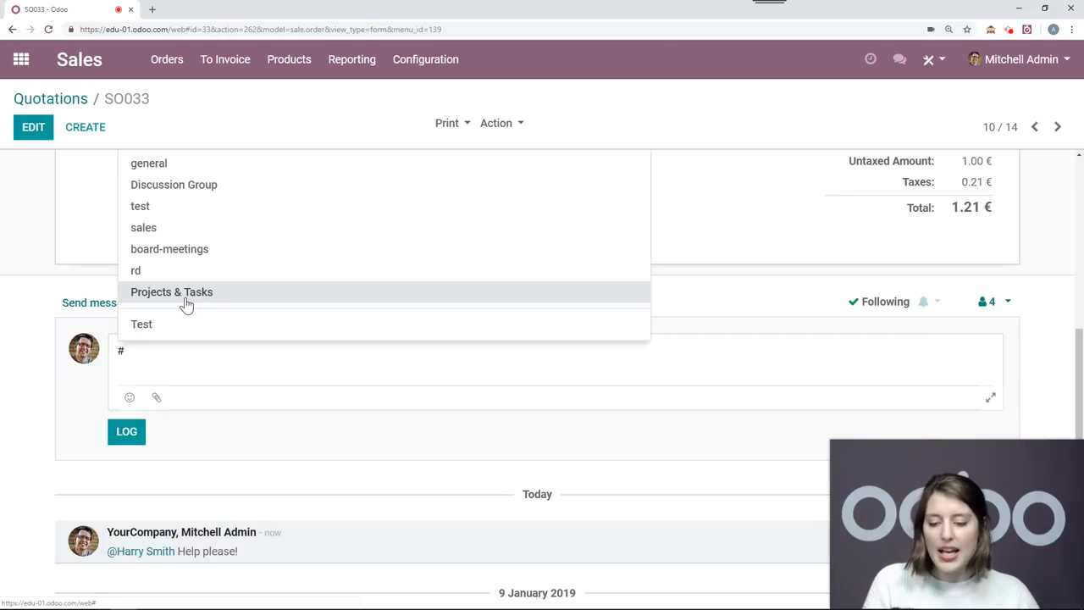
click(171, 231)
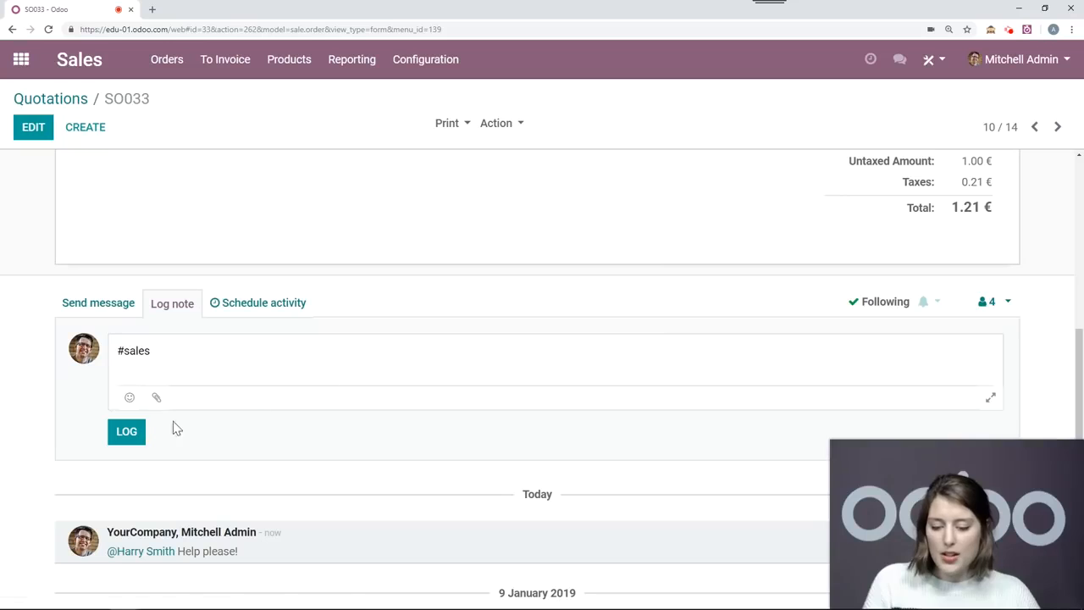
click(130, 432)
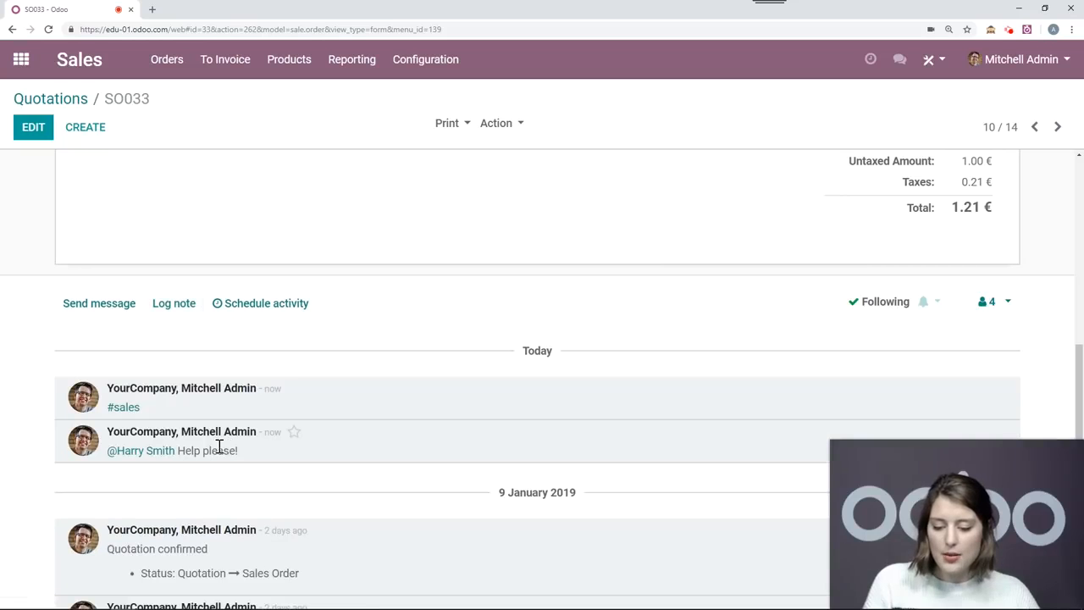
Open the #sales channel from the logged note, and leave it for the applications overview.
click(120, 410)
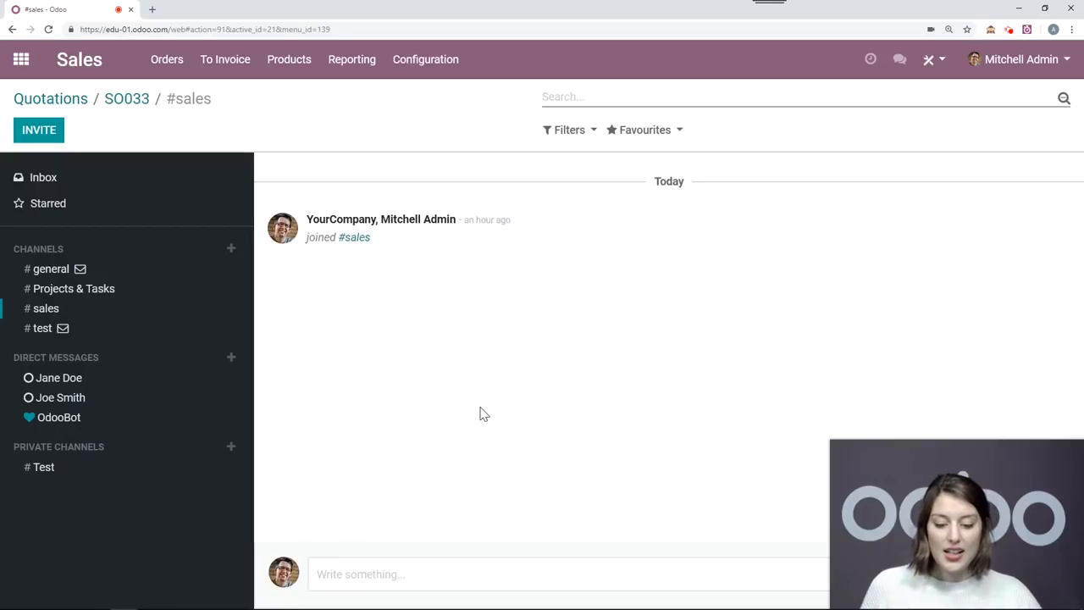
click(362, 580)
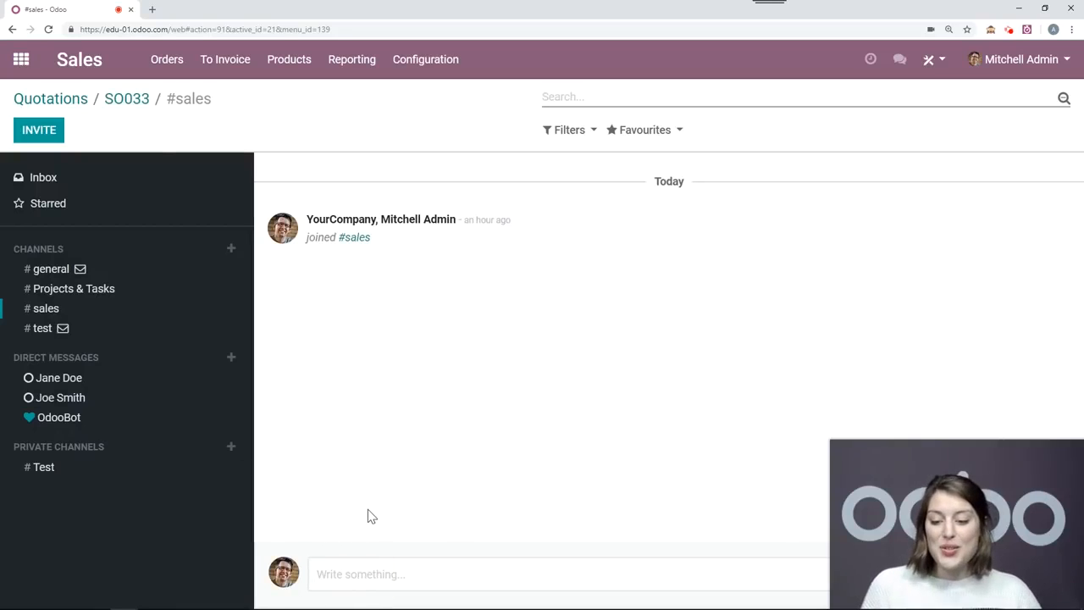
click(21, 59)
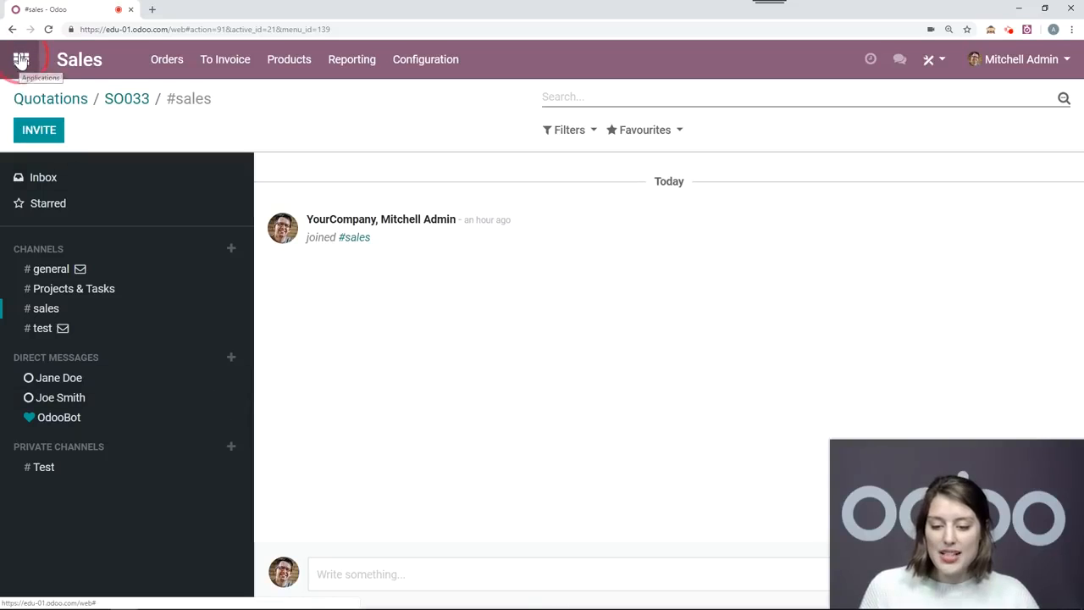